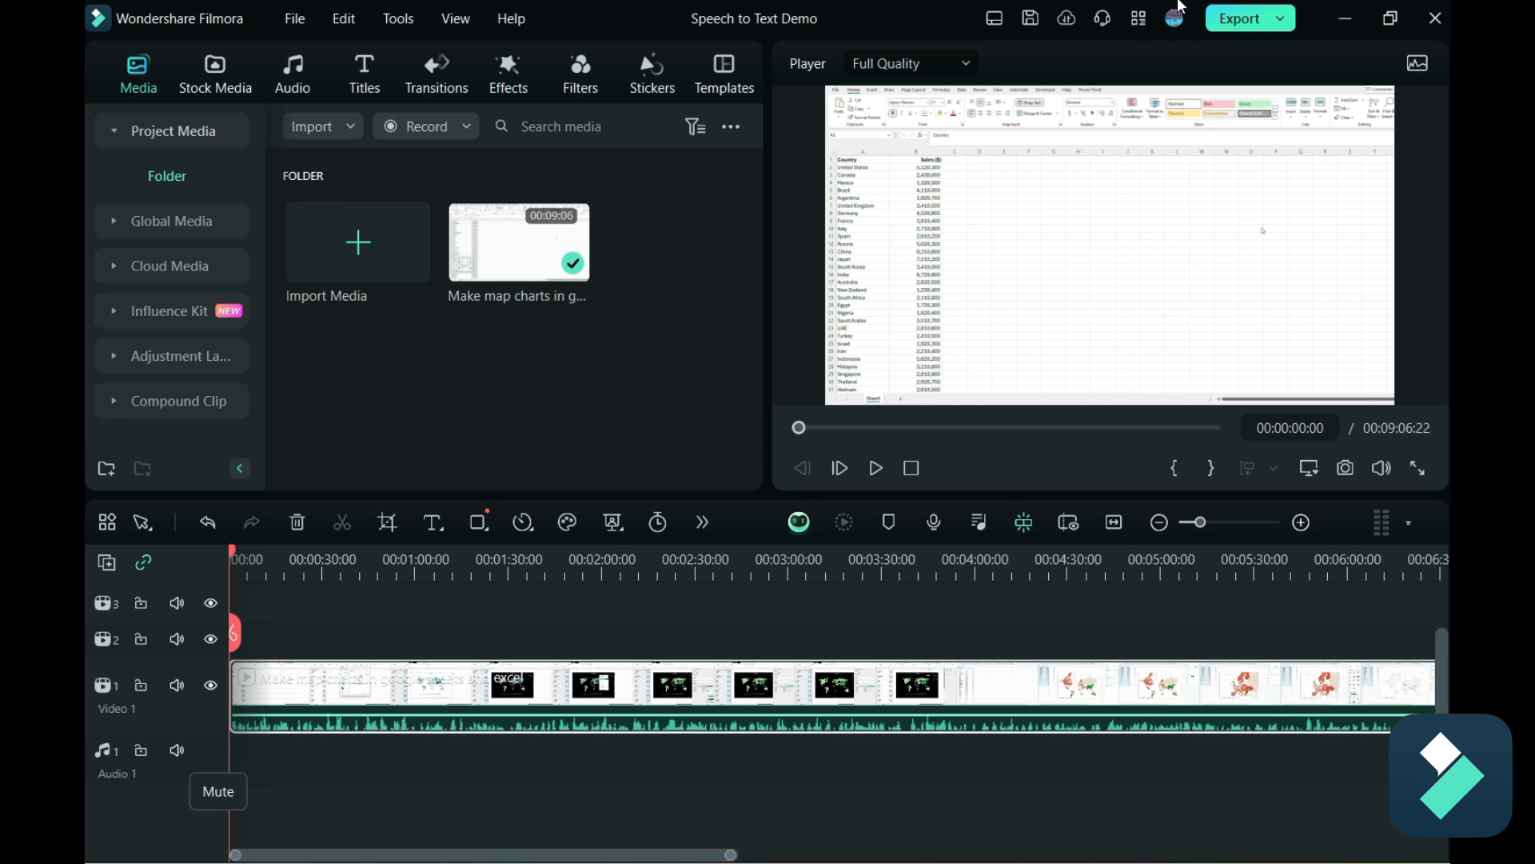
Browse the trending and inspiration tutorials in the Creator Hub, closing it when done.
{"action": "left_click", "coordinate": [1148, 29]}
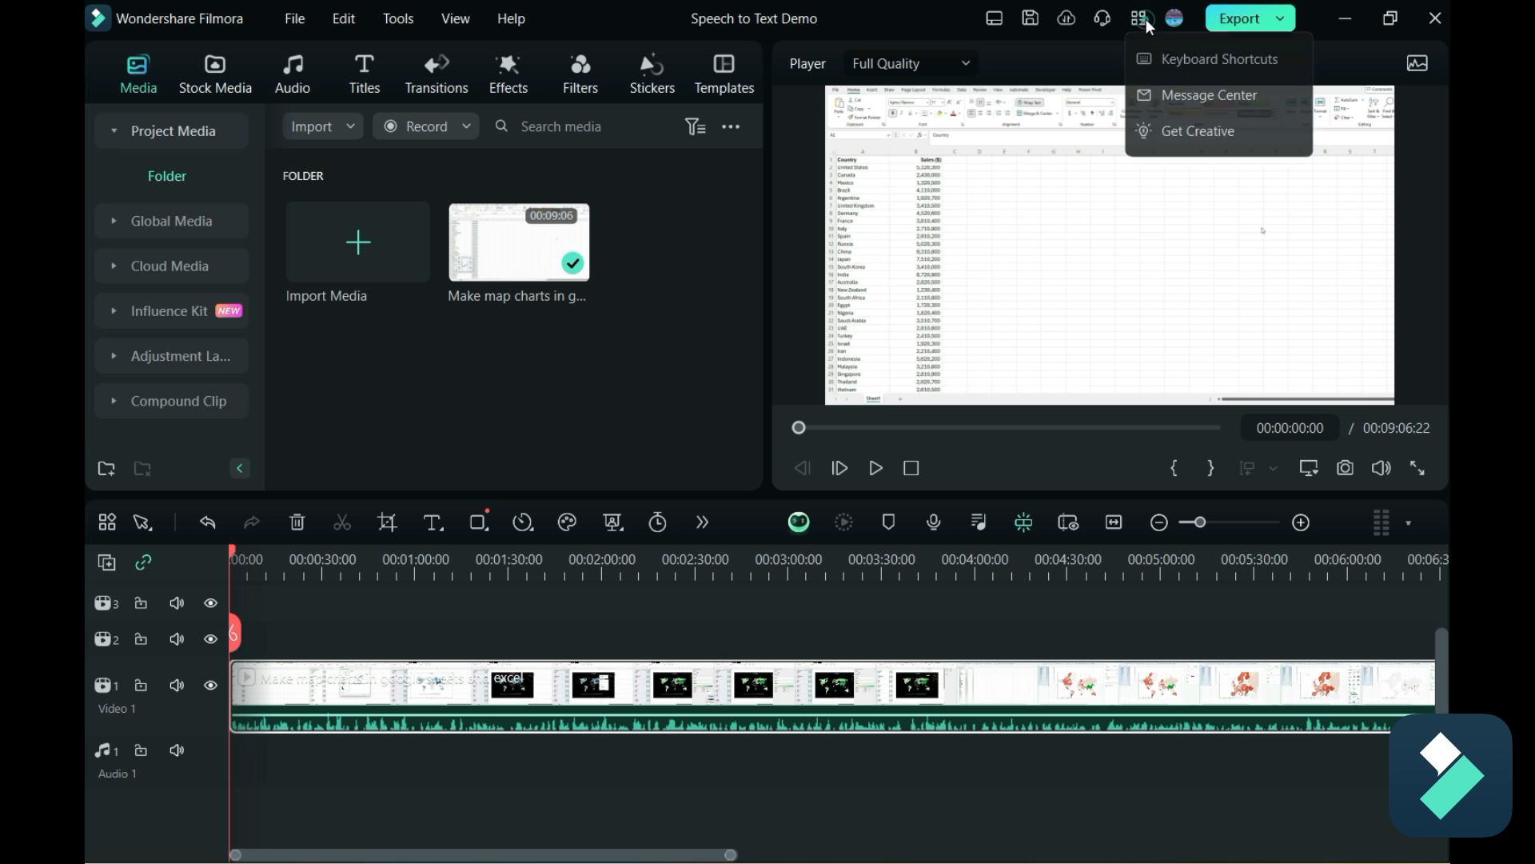
{"action": "left_click", "coordinate": [1216, 133]}
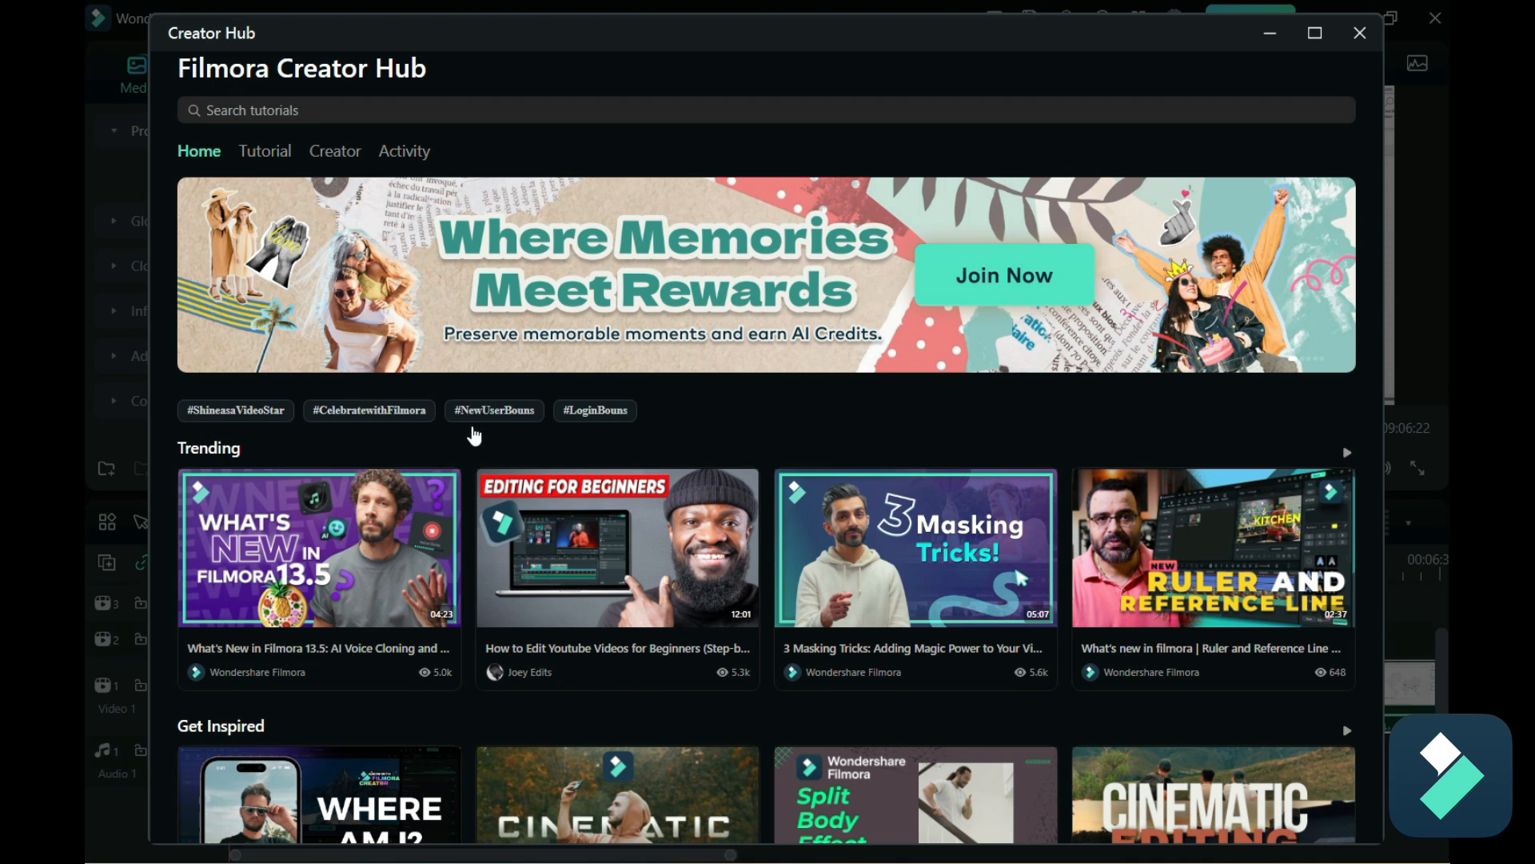
{"action": "scroll", "coordinate": [472, 448], "scroll_direction": "down", "scroll_amount": 1}
{"action": "scroll", "coordinate": [456, 460], "scroll_direction": "down", "scroll_amount": 1}
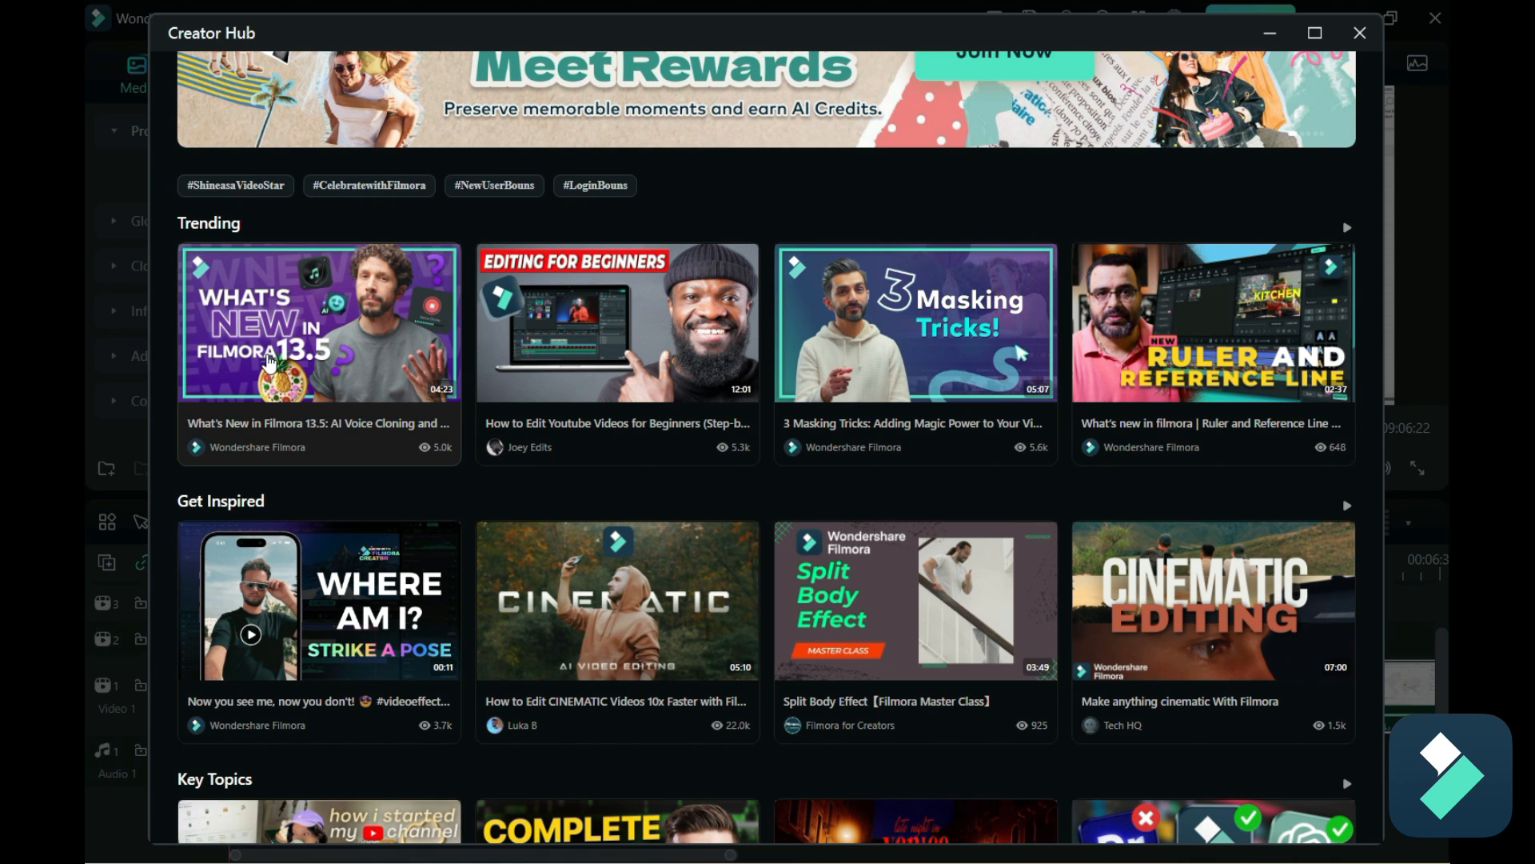
{"action": "left_click", "coordinate": [1360, 34]}
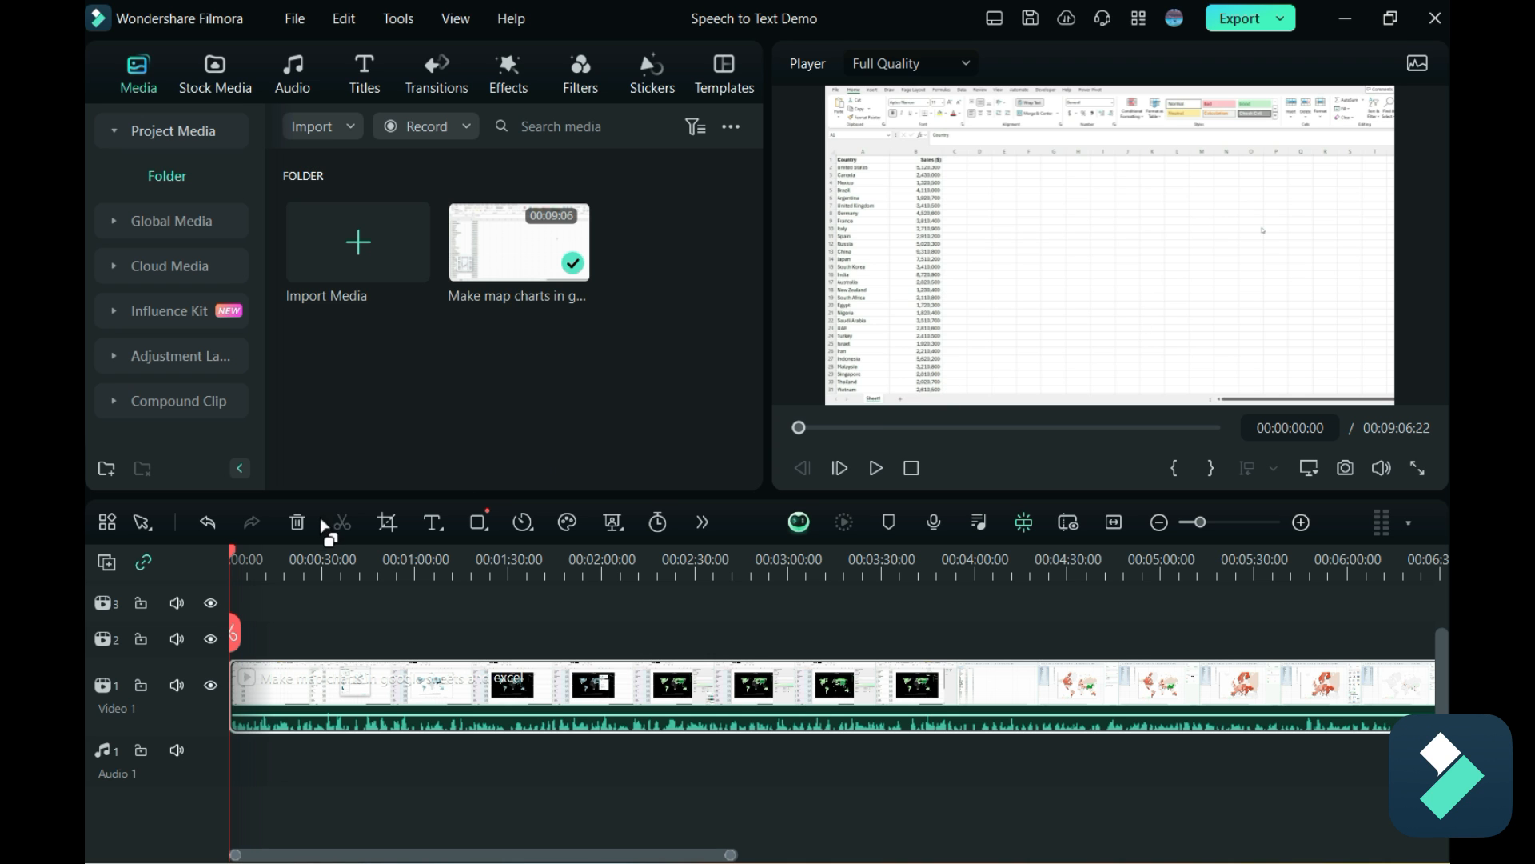
Generate captions for the timeline's video clip with Speech-to-Text, enabling automatic active words and keeping Titles as the output.
{"action": "left_click_drag", "start_coordinate": [233, 550], "coordinate": [347, 579]}
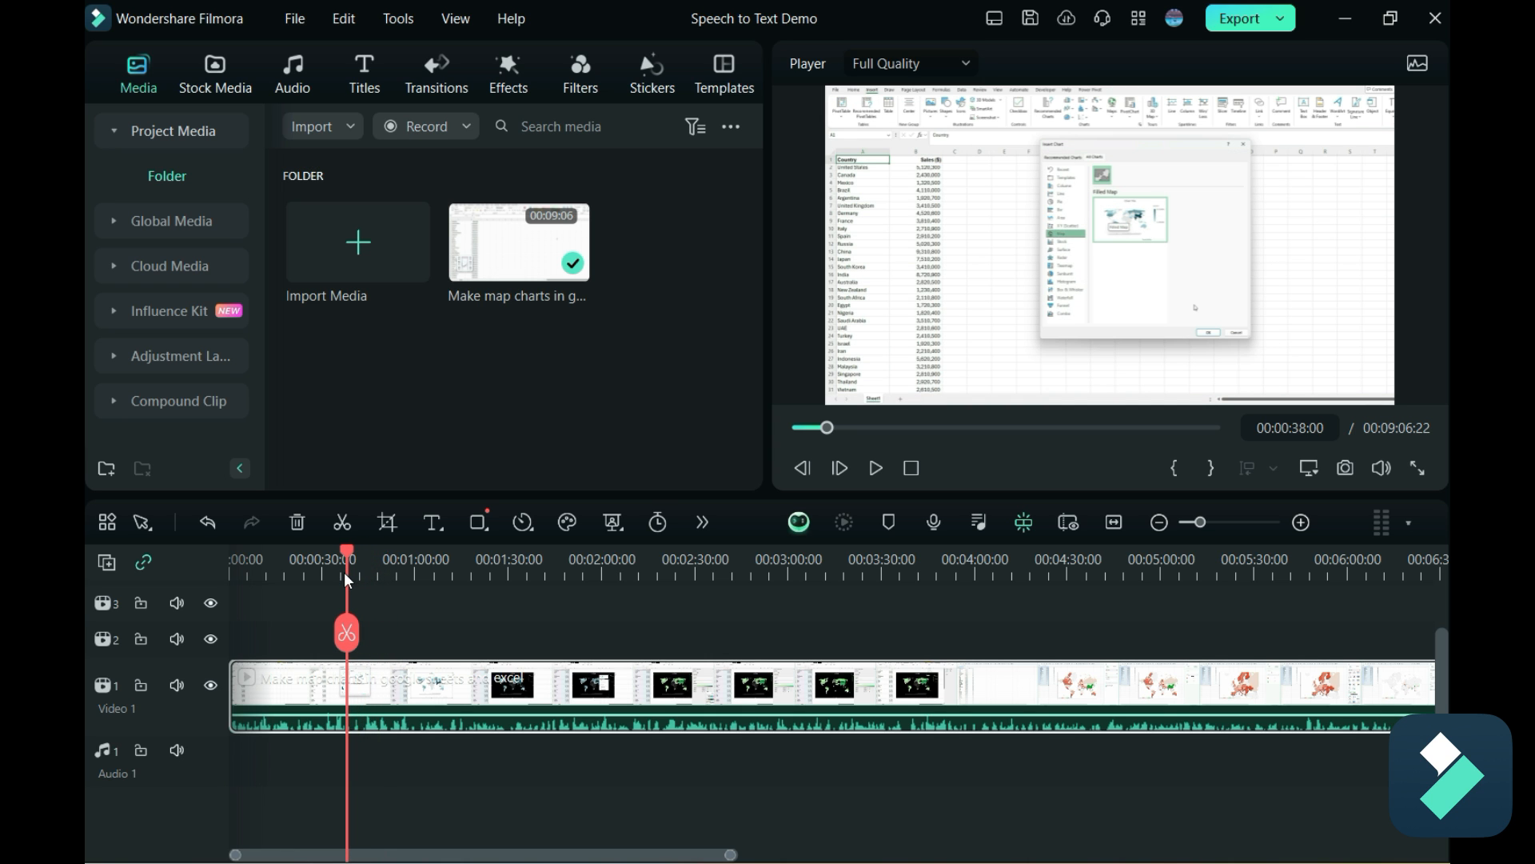
{"action": "left_click", "coordinate": [447, 688]}
{"action": "left_click", "coordinate": [400, 19]}
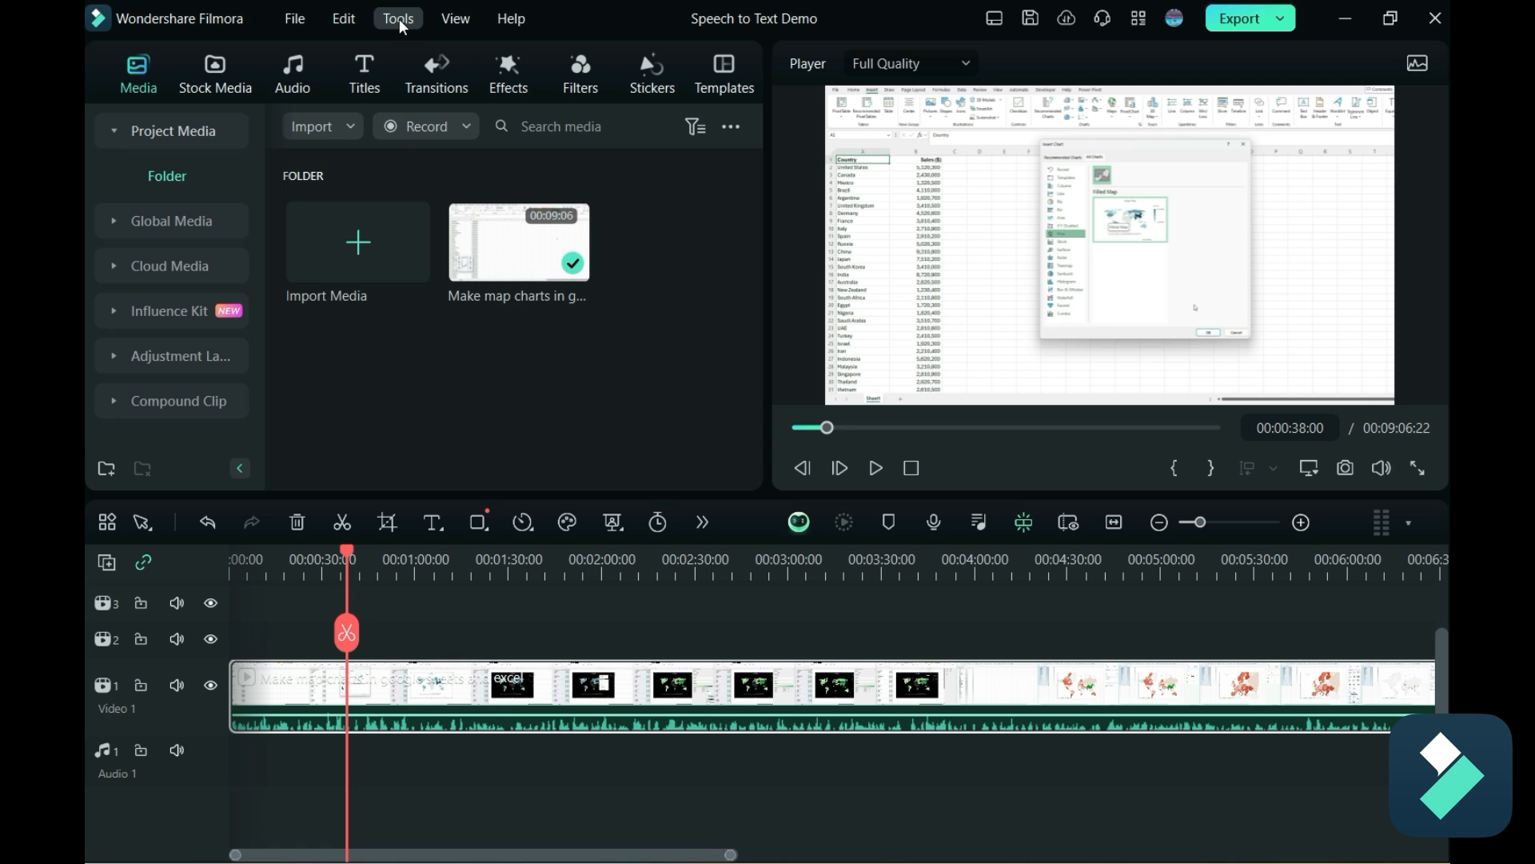
{"action": "mouse_move", "coordinate": [504, 154]}
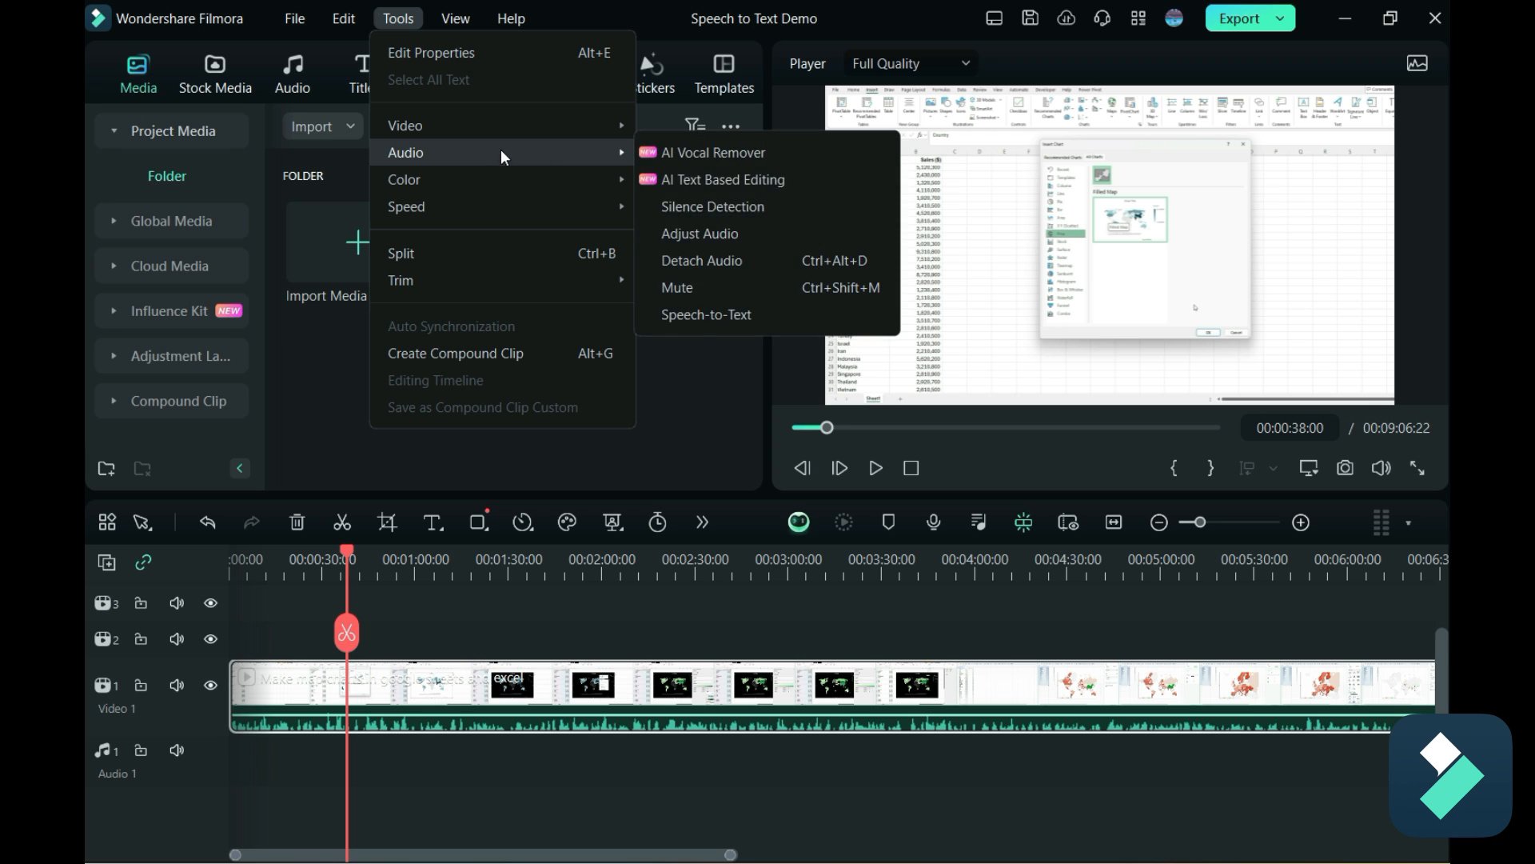
{"action": "left_click", "coordinate": [698, 320]}
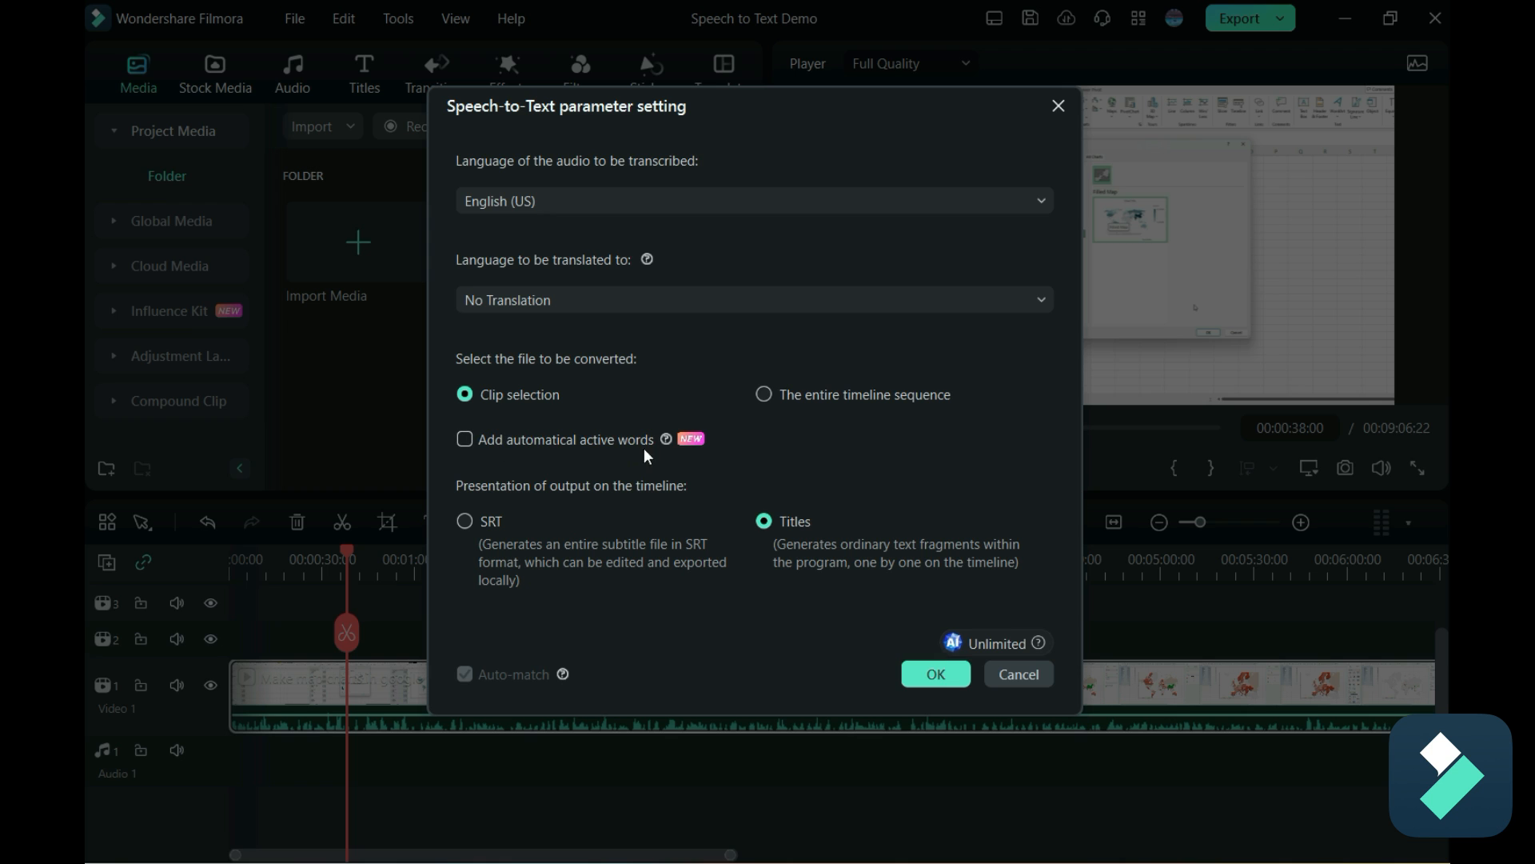
{"action": "left_click", "coordinate": [467, 440]}
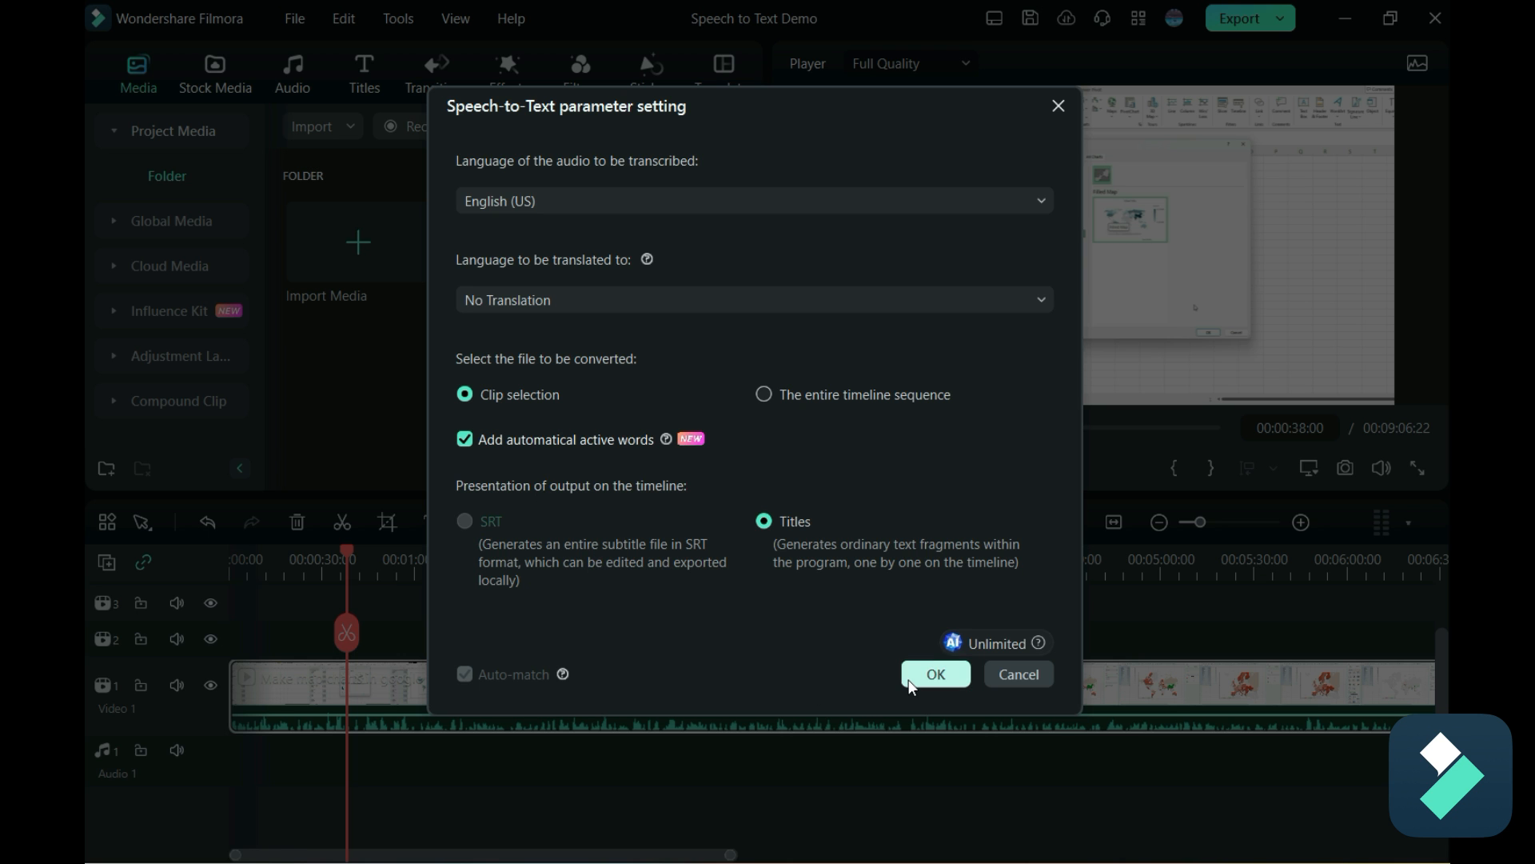
{"action": "left_click", "coordinate": [931, 676]}
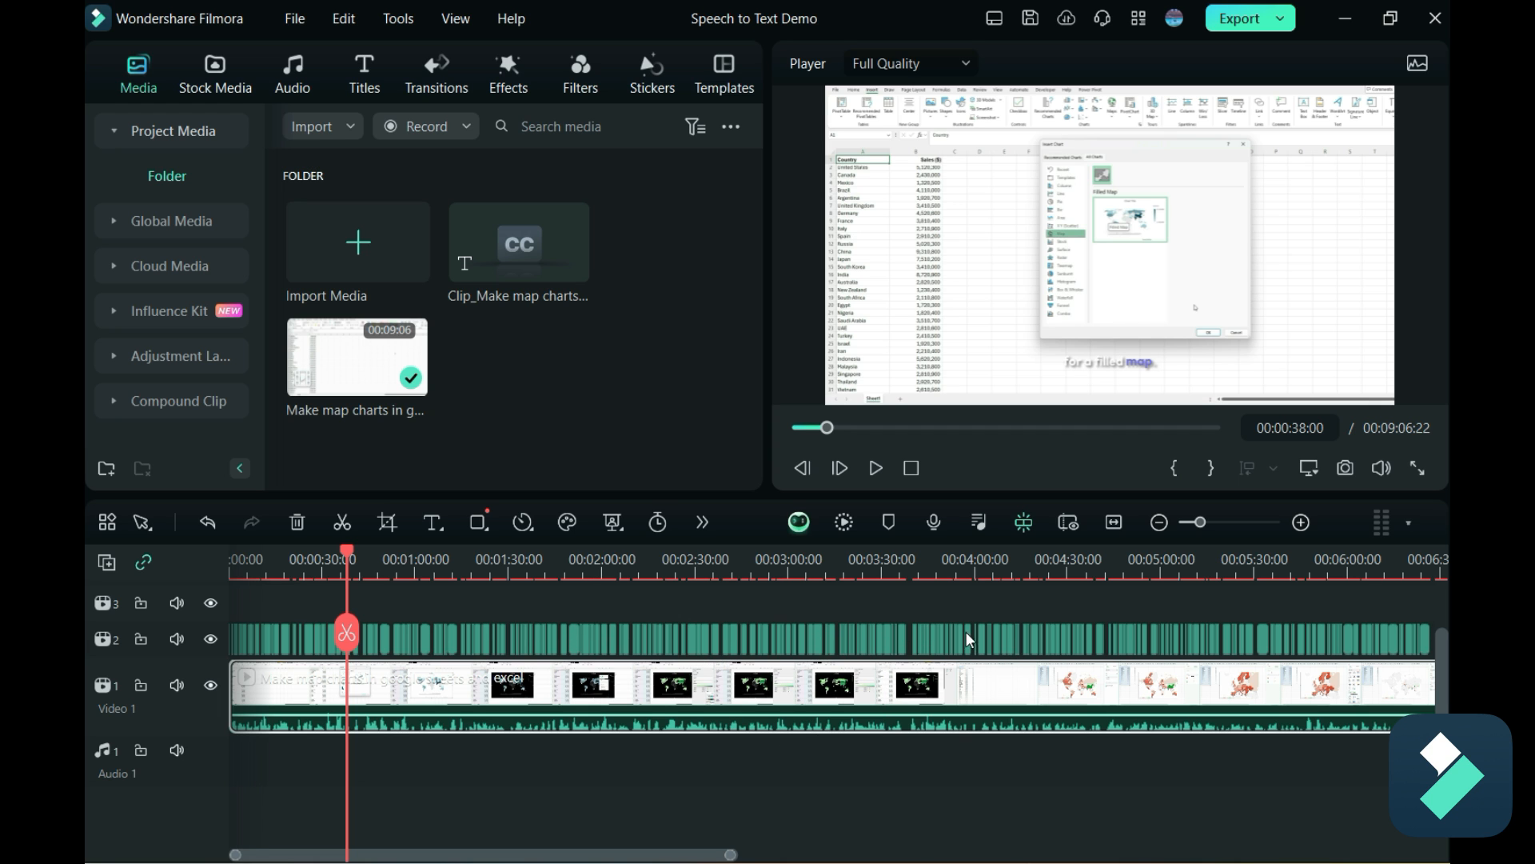
Open the caption "just like with any other charts" for editing and move it slightly lower in the video frame.
{"action": "left_click_drag", "start_coordinate": [720, 855], "coordinate": [792, 857]}
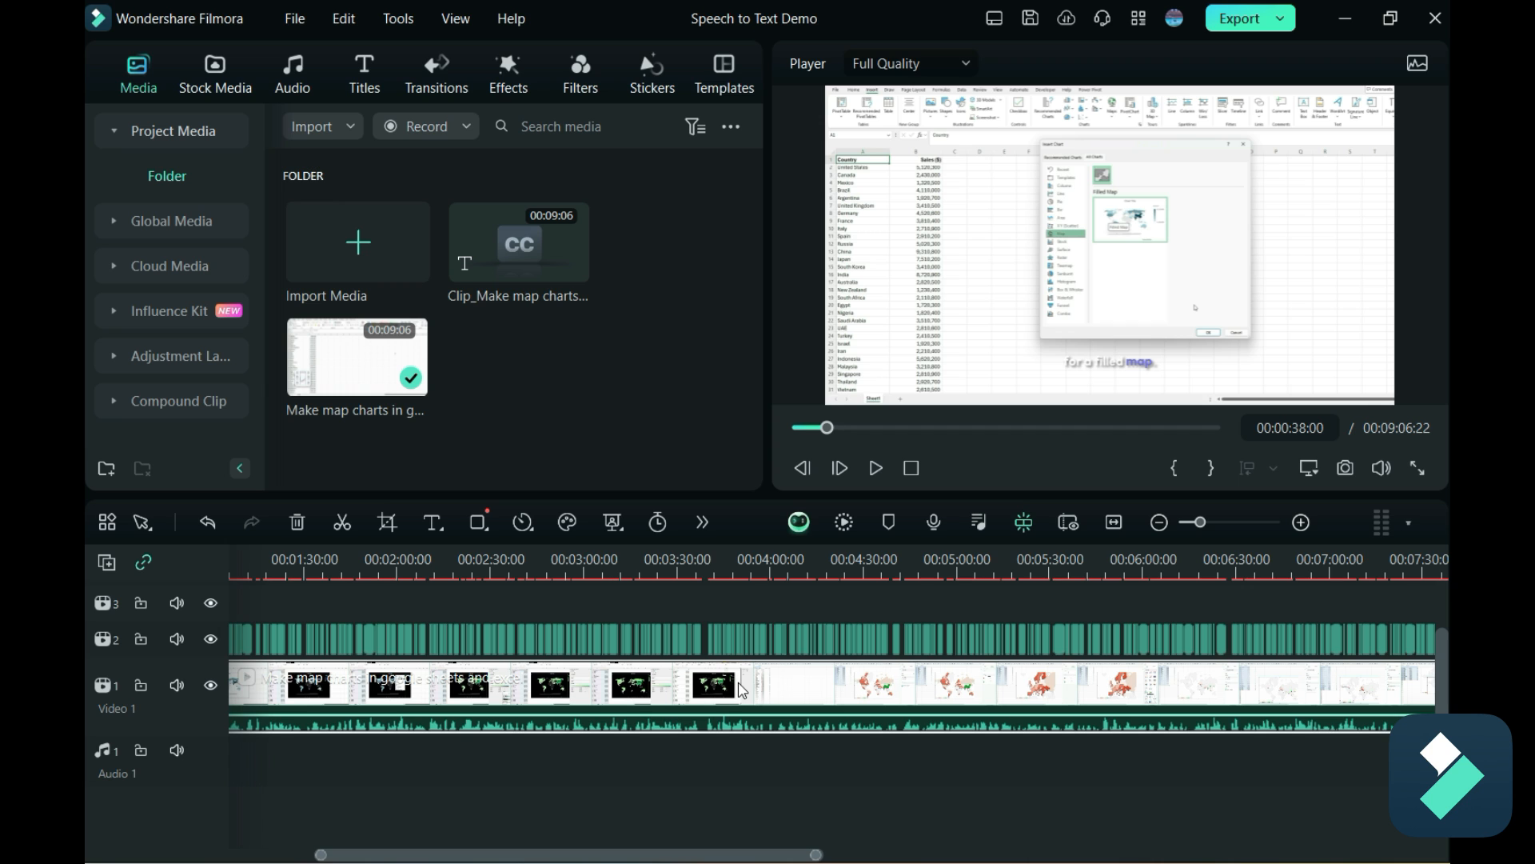
{"action": "left_click", "coordinate": [866, 648]}
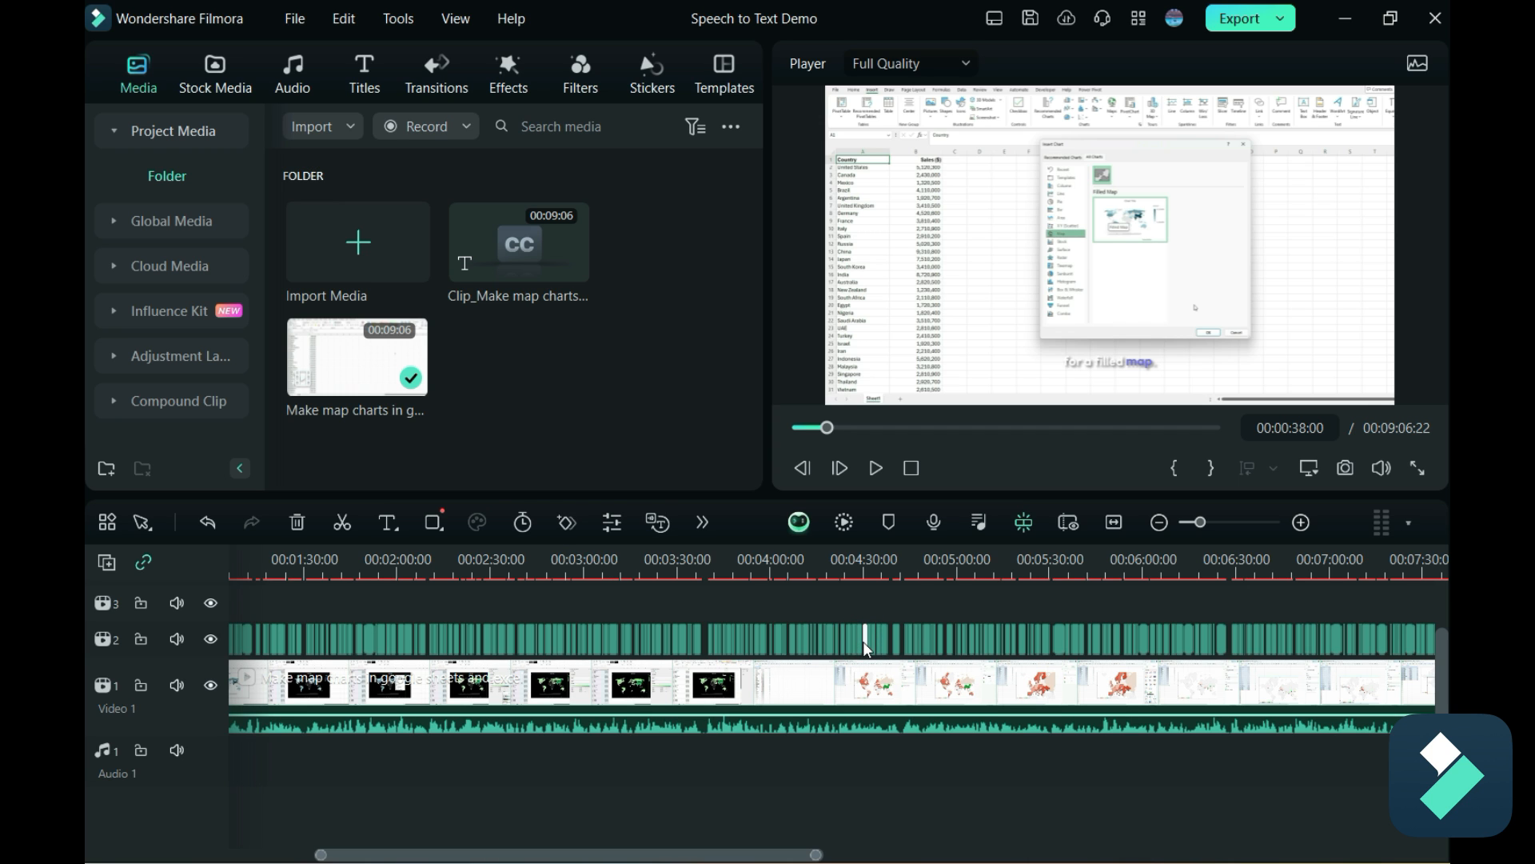
{"action": "double_click", "coordinate": [866, 647]}
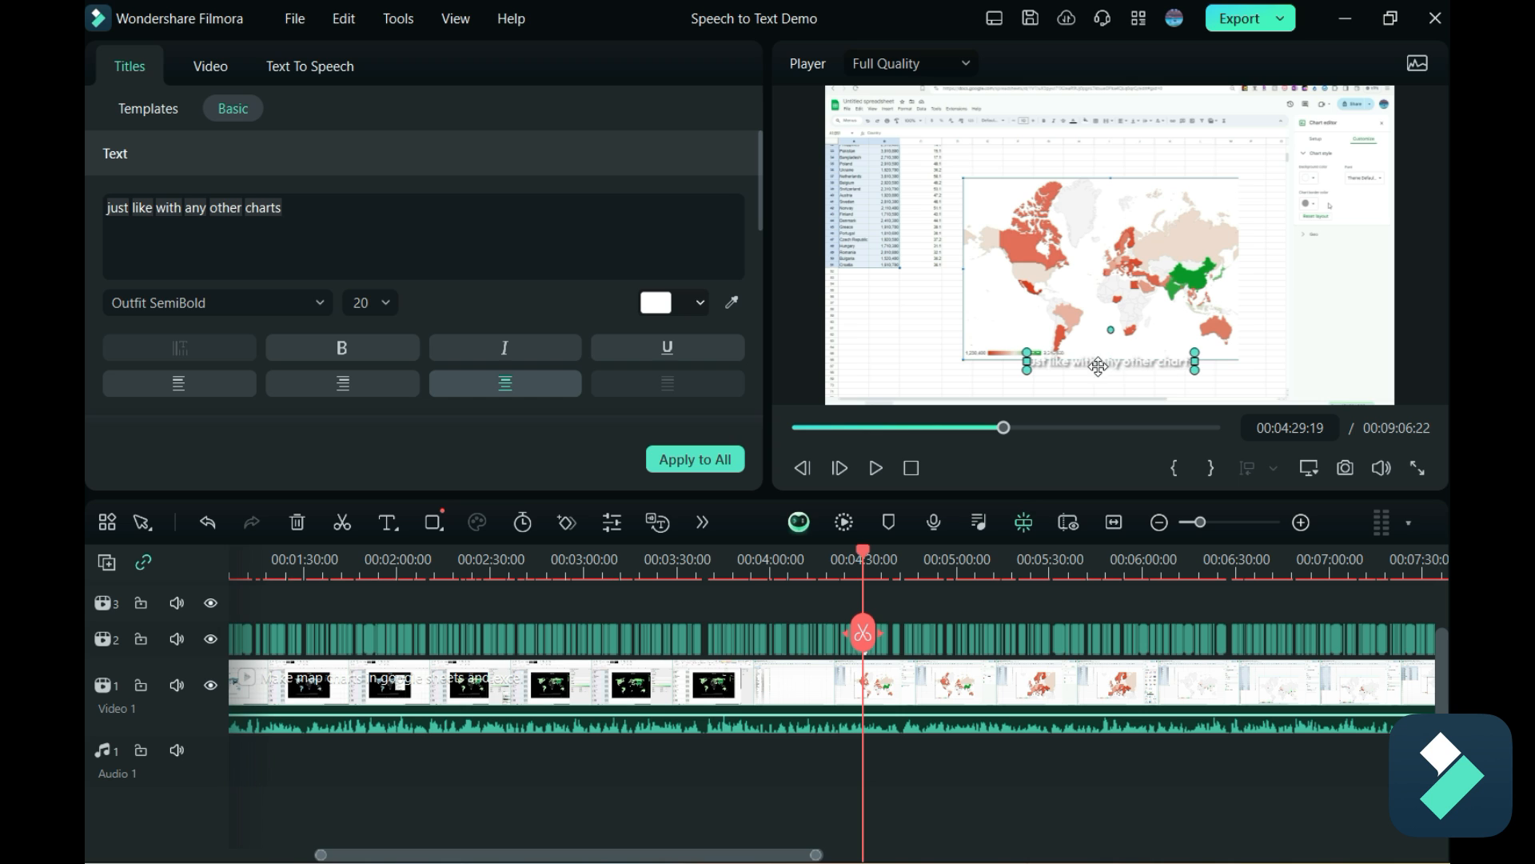
{"action": "left_click_drag", "start_coordinate": [1099, 365], "coordinate": [1098, 377]}
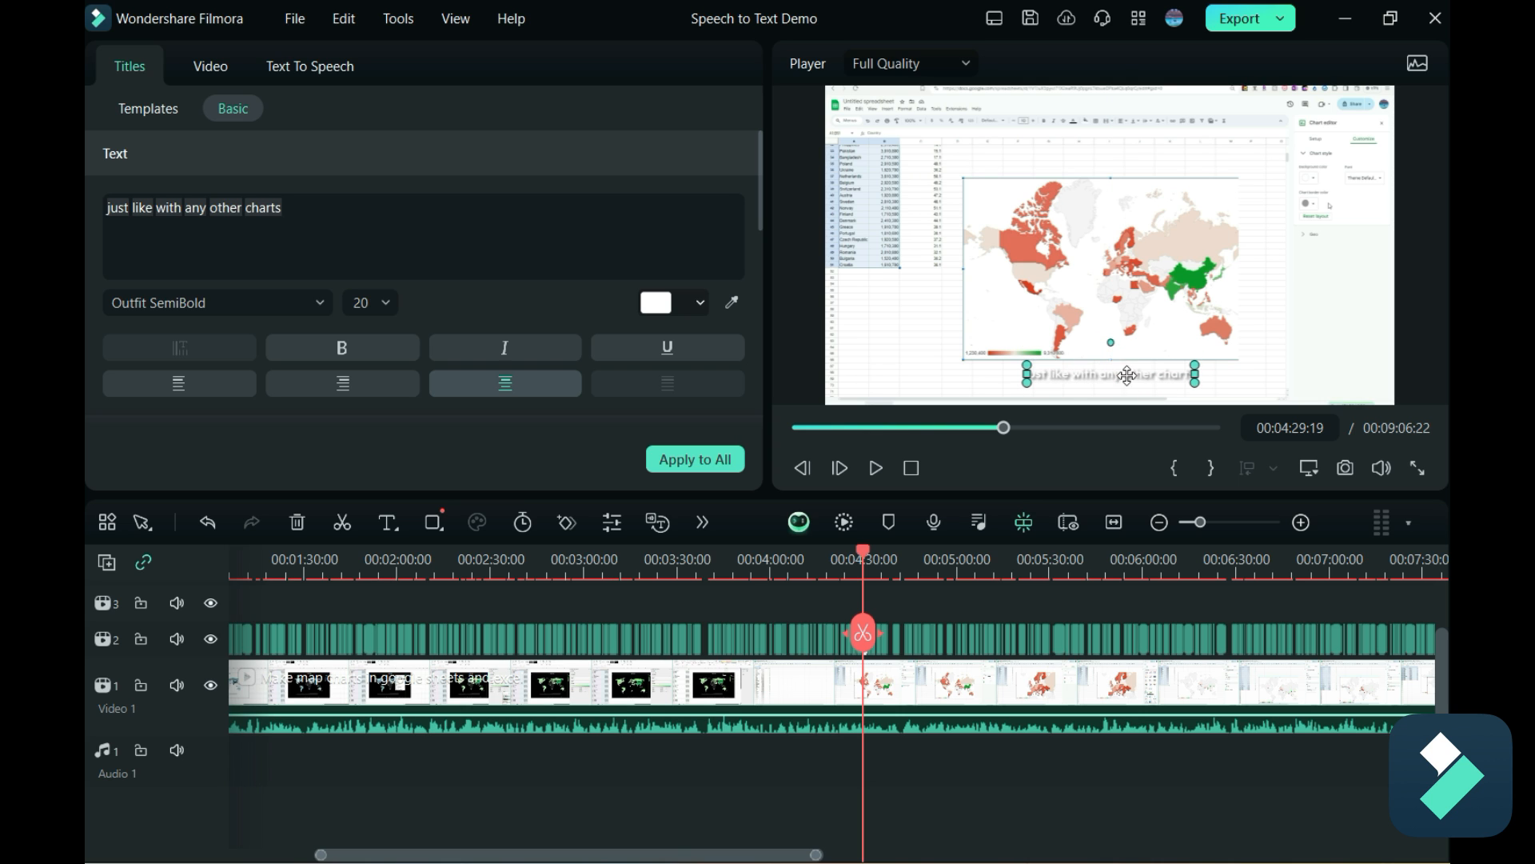
Apply the title template with black-outlined white text and a green active word to all captions, checking it around 00:04:23.
{"action": "left_click", "coordinate": [999, 432]}
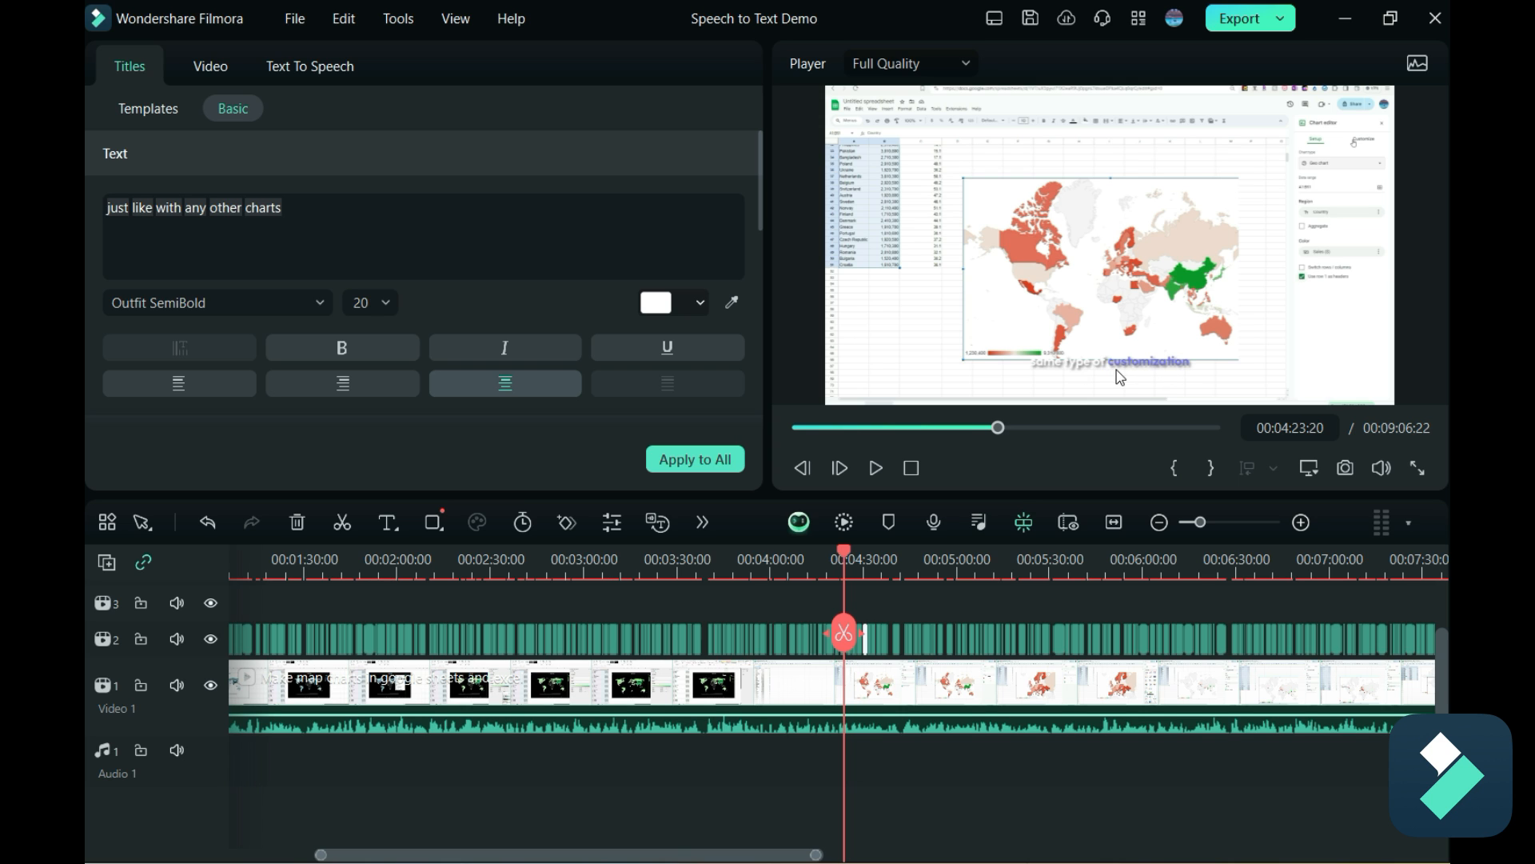
{"action": "left_click", "coordinate": [156, 118]}
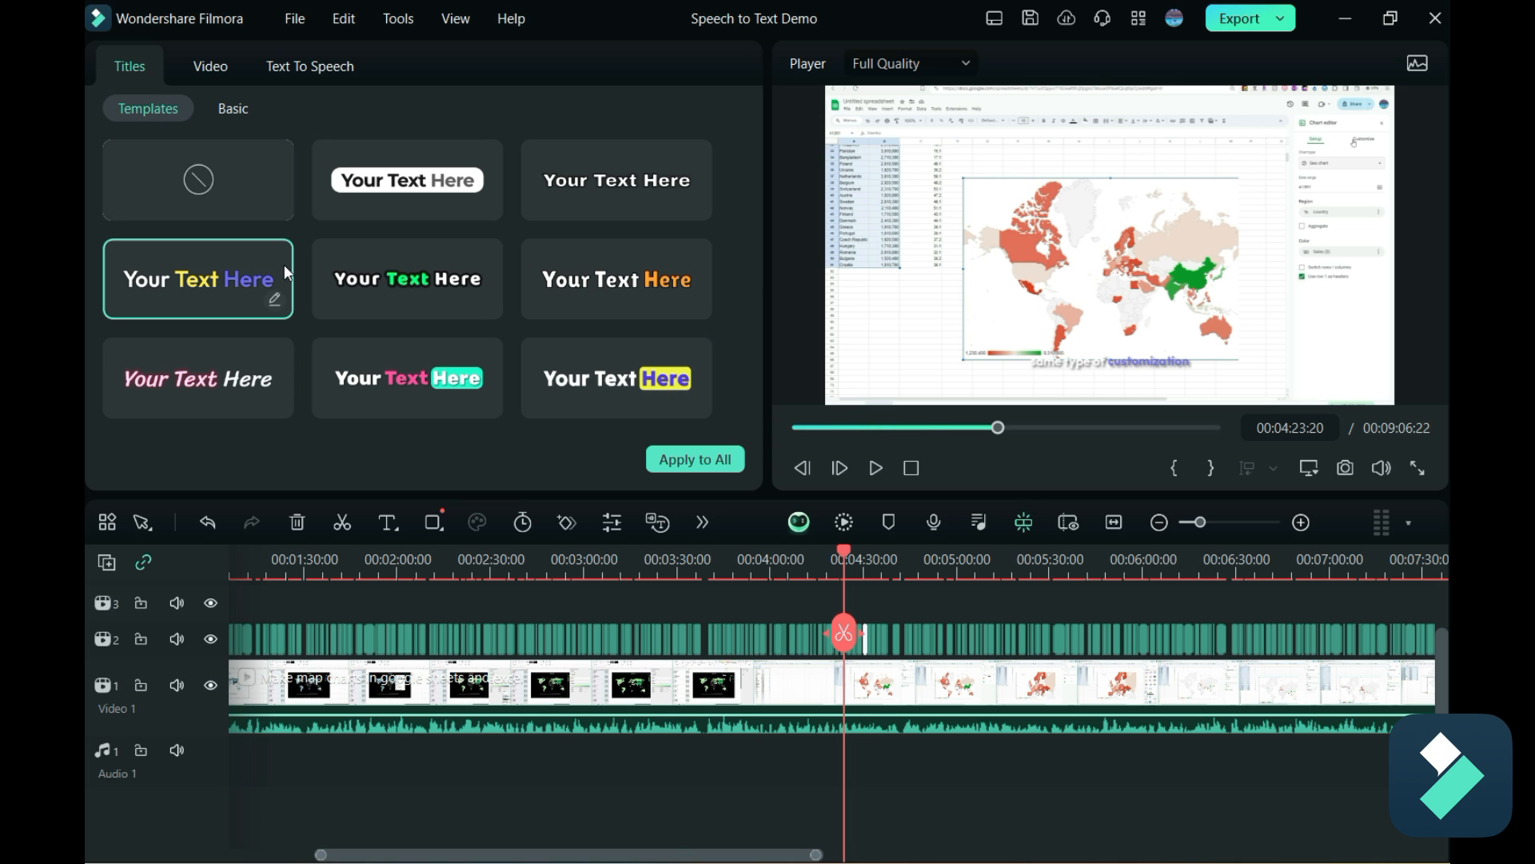
{"action": "left_click", "coordinate": [415, 286]}
{"action": "left_click", "coordinate": [680, 462]}
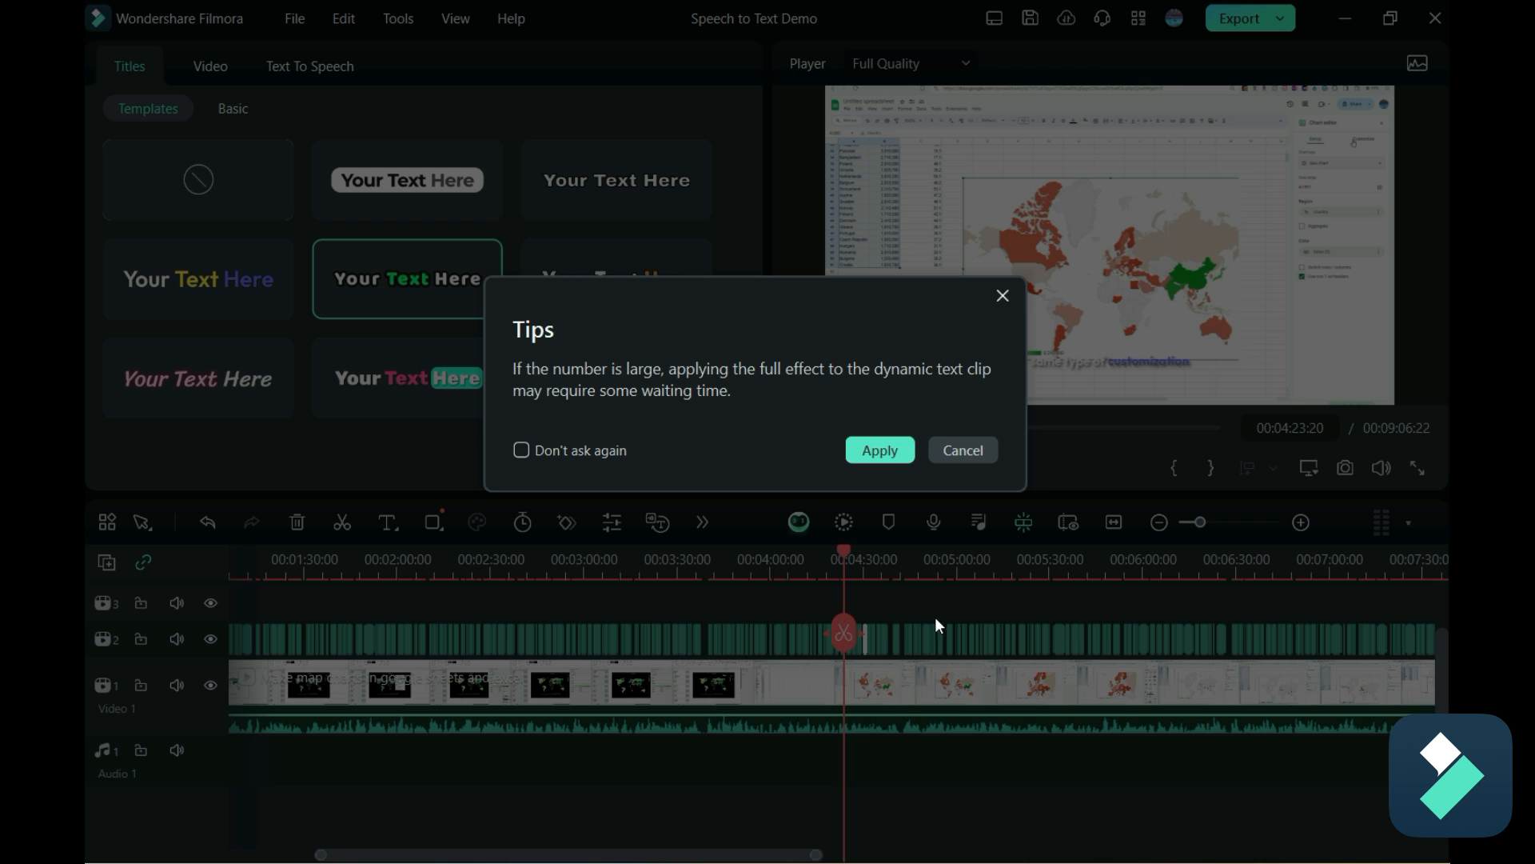
{"action": "left_click", "coordinate": [880, 450]}
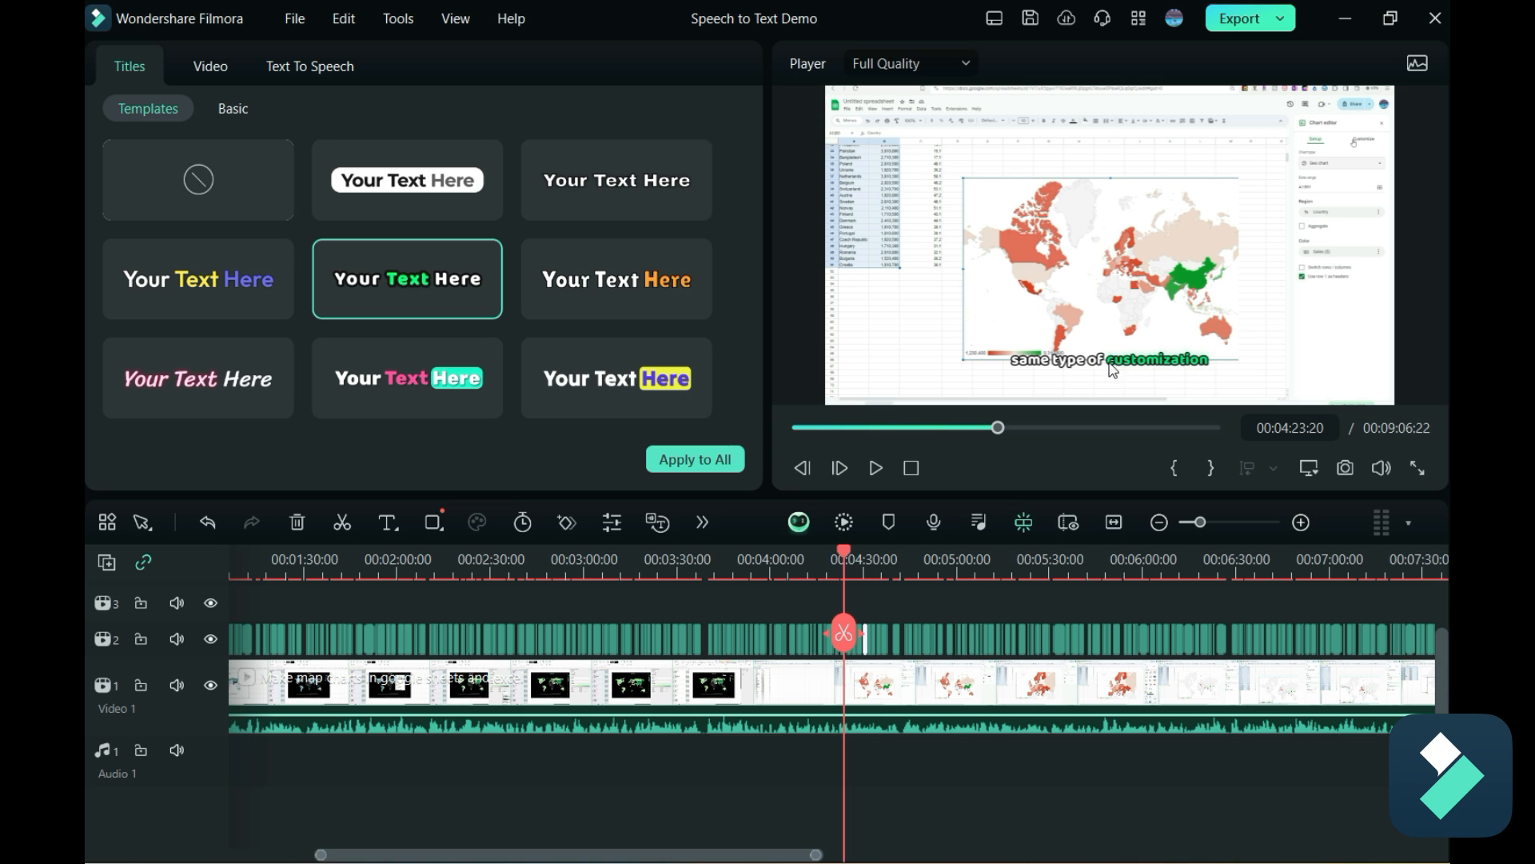
Enable a black colour-fill background for the active words and apply it to all captions.
{"action": "left_click", "coordinate": [232, 108]}
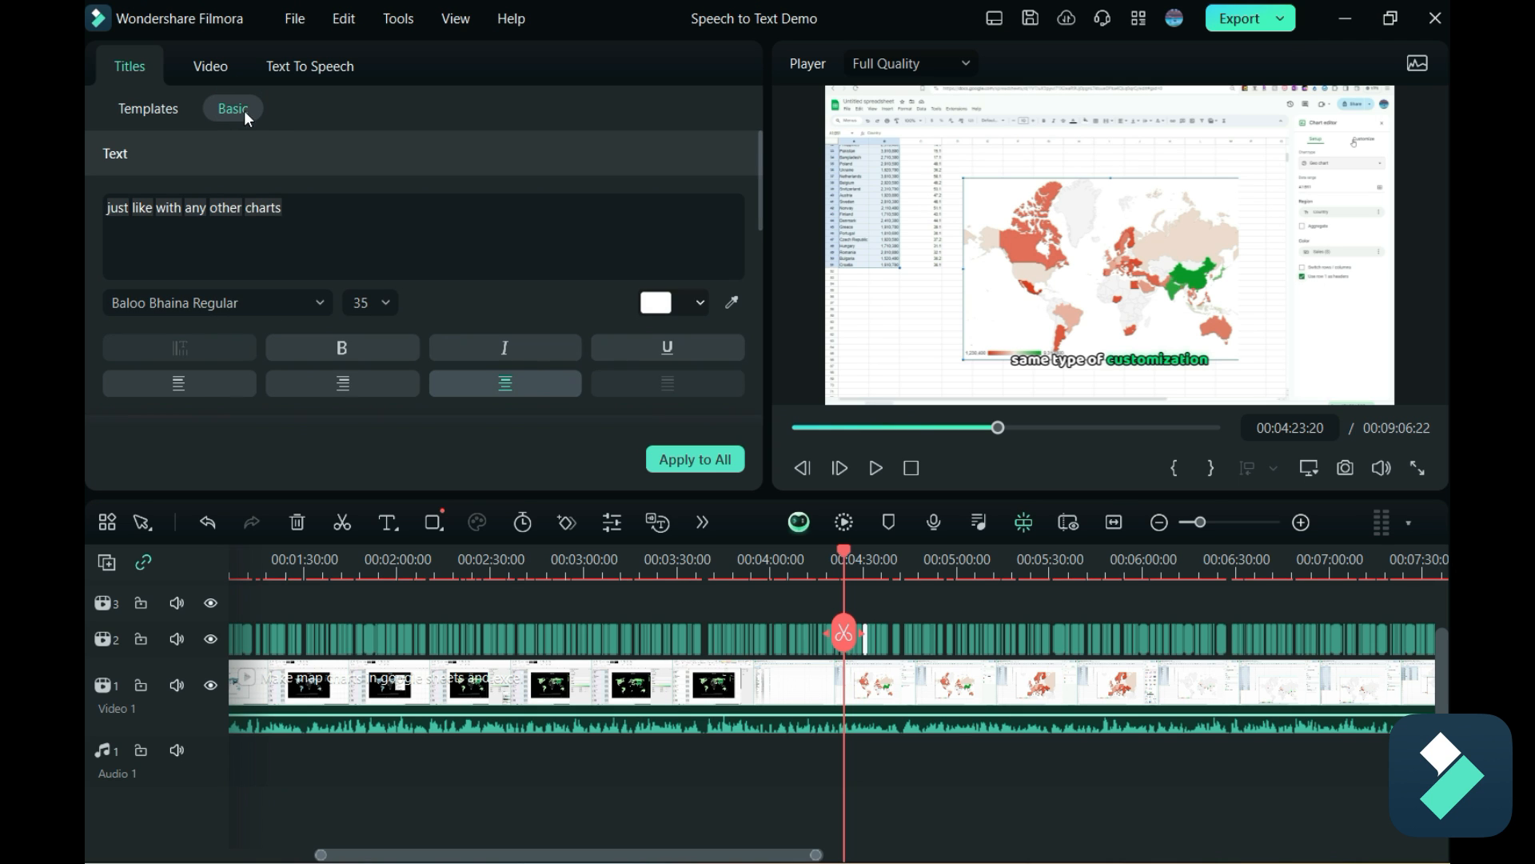
{"action": "scroll", "coordinate": [603, 147], "scroll_direction": "down", "scroll_amount": 4}
{"action": "scroll", "coordinate": [466, 271], "scroll_direction": "up", "scroll_amount": 1}
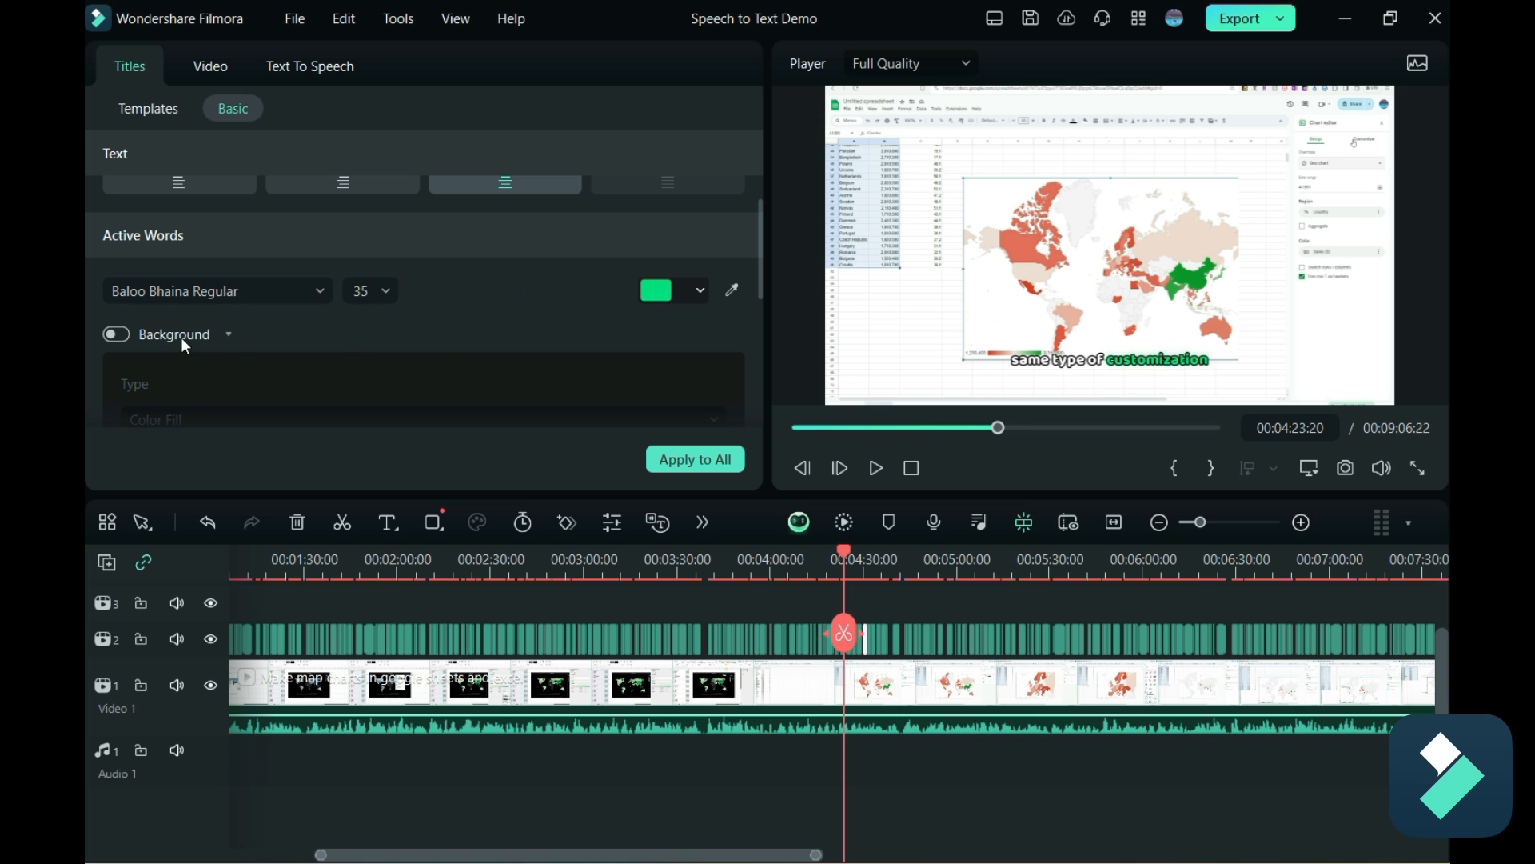
{"action": "left_click", "coordinate": [120, 334]}
{"action": "scroll", "coordinate": [457, 323], "scroll_direction": "down", "scroll_amount": 1}
{"action": "scroll", "coordinate": [220, 353], "scroll_direction": "down", "scroll_amount": 1}
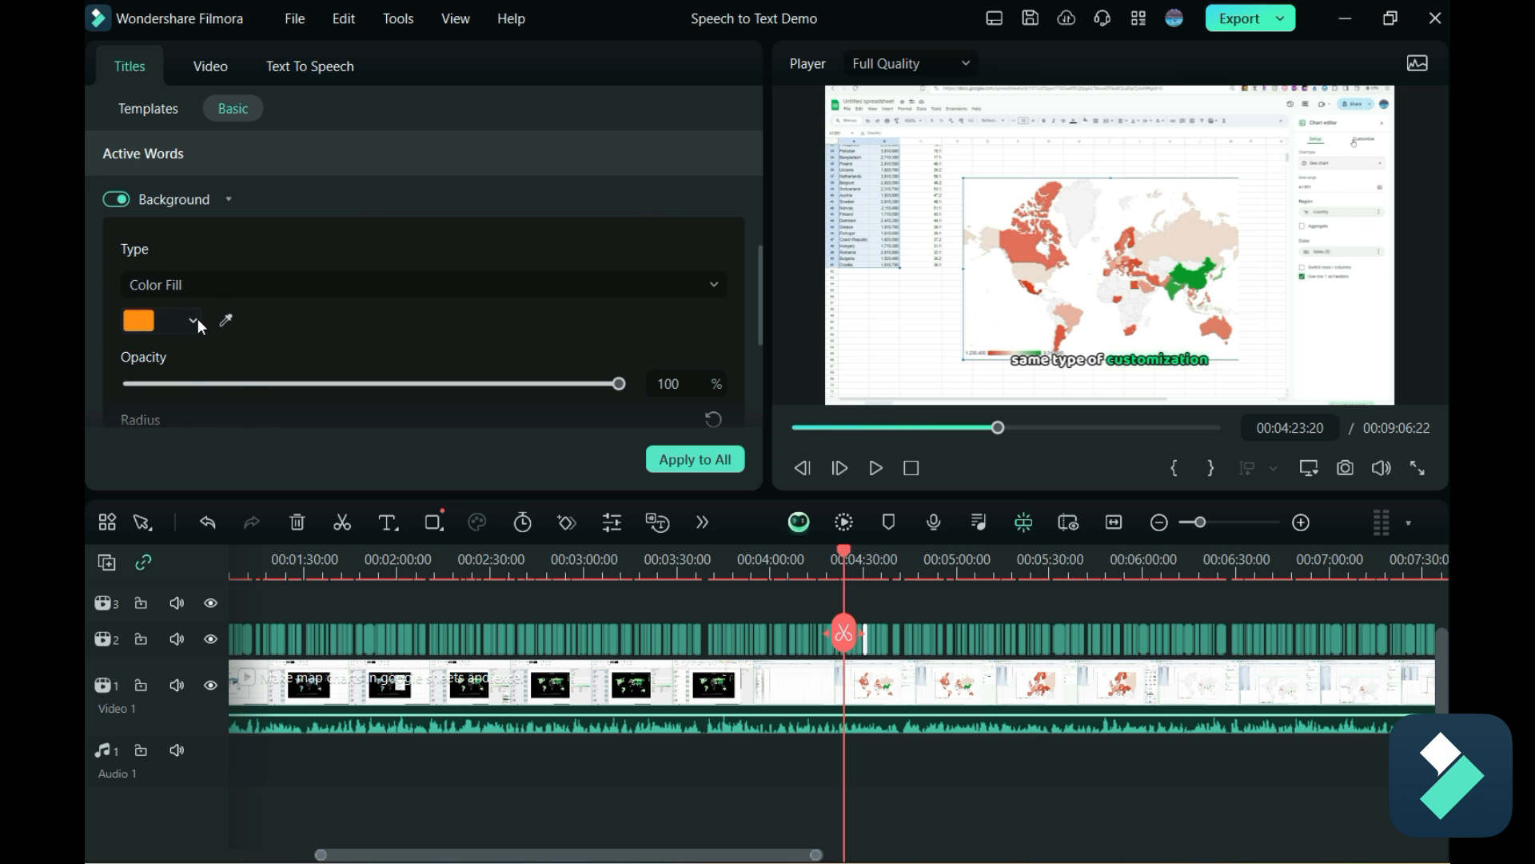
{"action": "left_click", "coordinate": [193, 319]}
{"action": "left_click", "coordinate": [146, 472]}
{"action": "scroll", "coordinate": [626, 317], "scroll_direction": "down", "scroll_amount": 1}
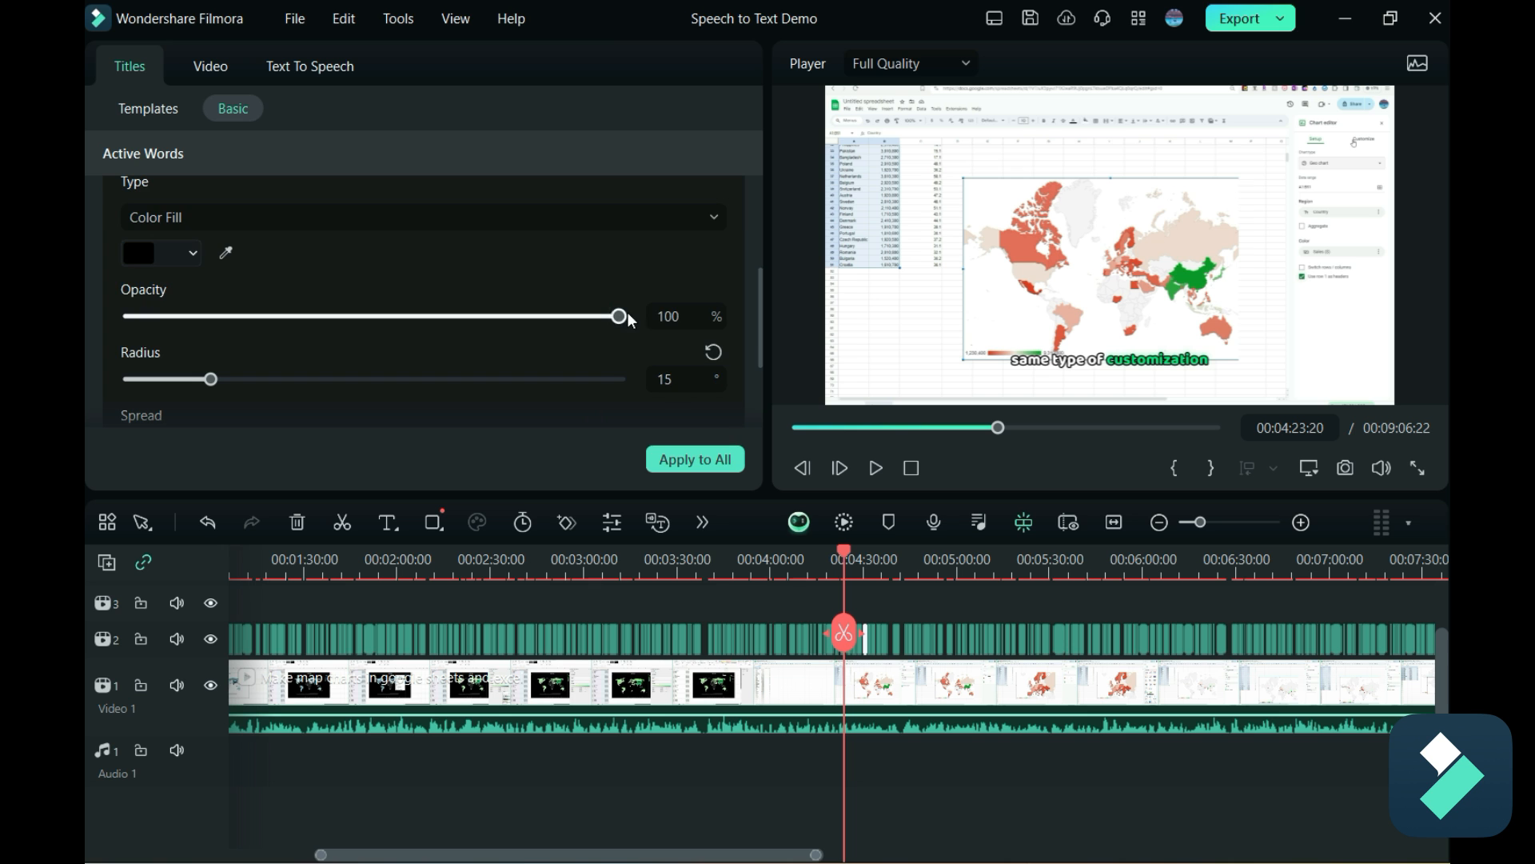
{"action": "left_click", "coordinate": [710, 462]}
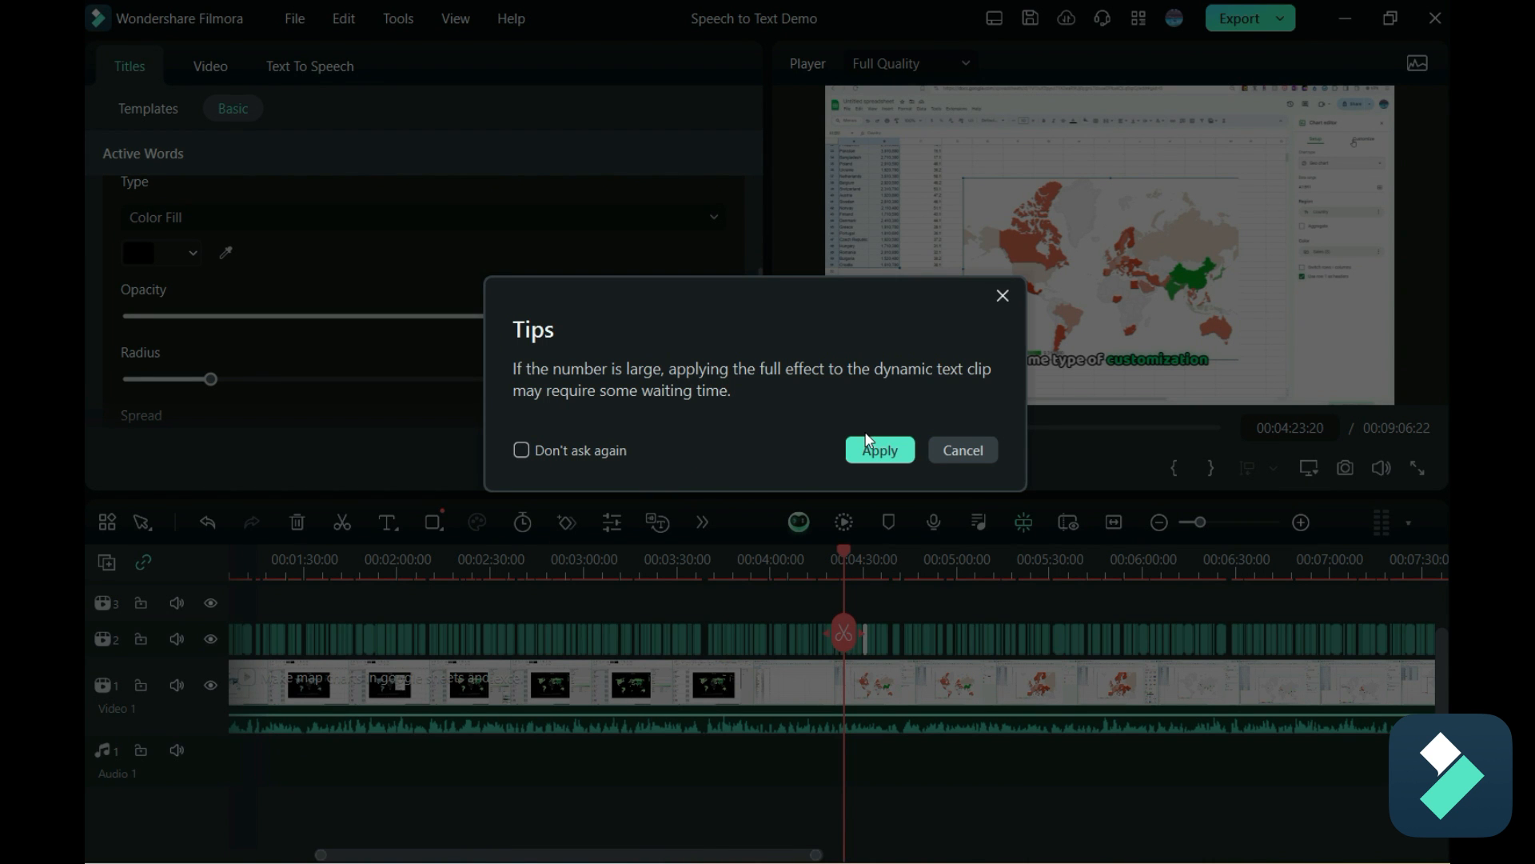
{"action": "left_click", "coordinate": [873, 448]}
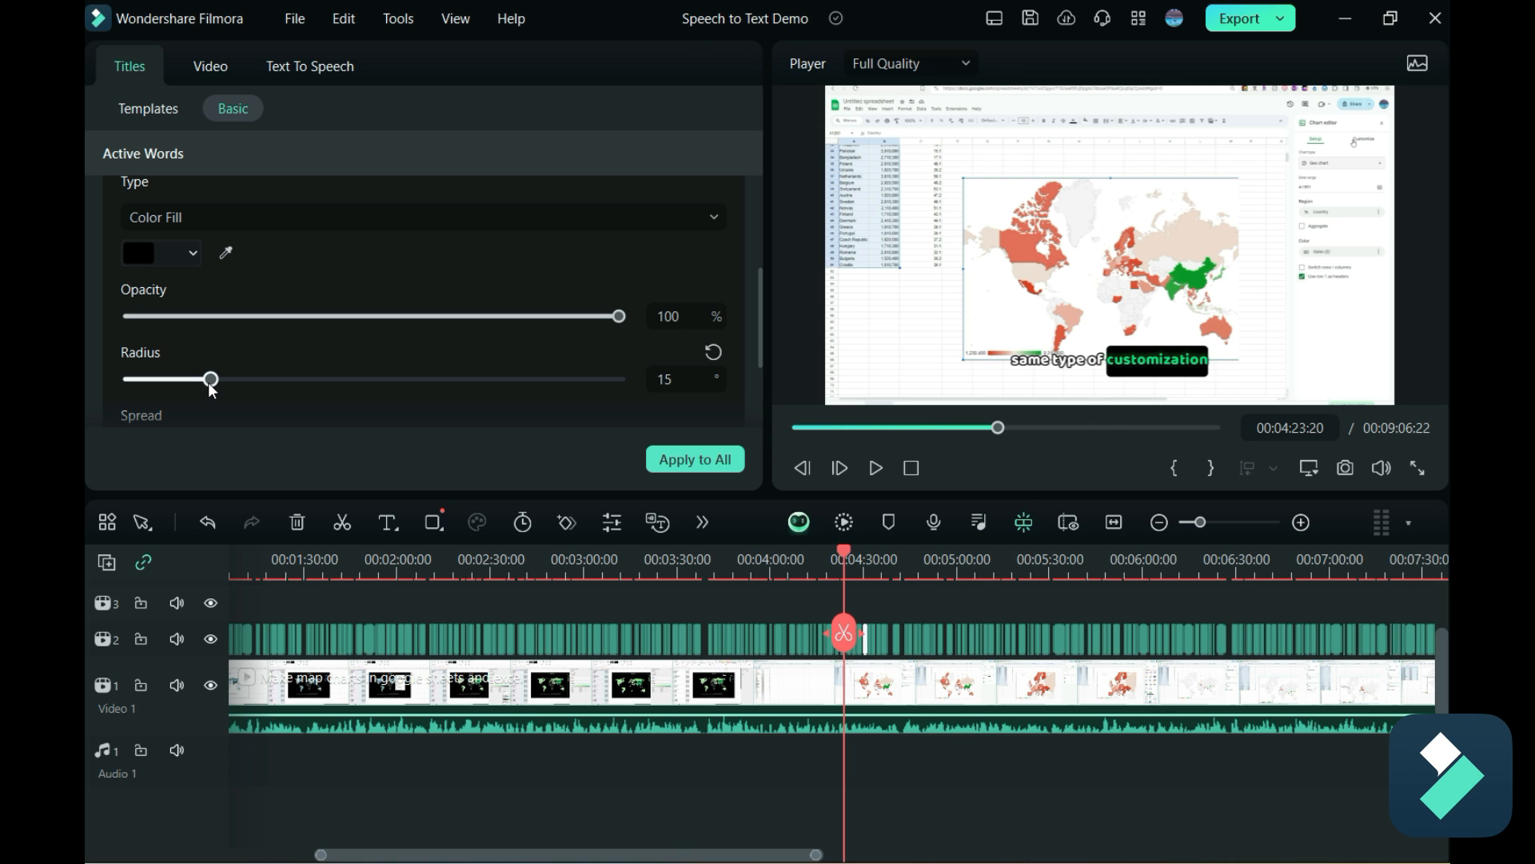
Set the active-word background radius to 90°, apply it to all captions and preview the captions at other points back to about 00:00:33.
{"action": "left_click_drag", "start_coordinate": [210, 382], "coordinate": [696, 392]}
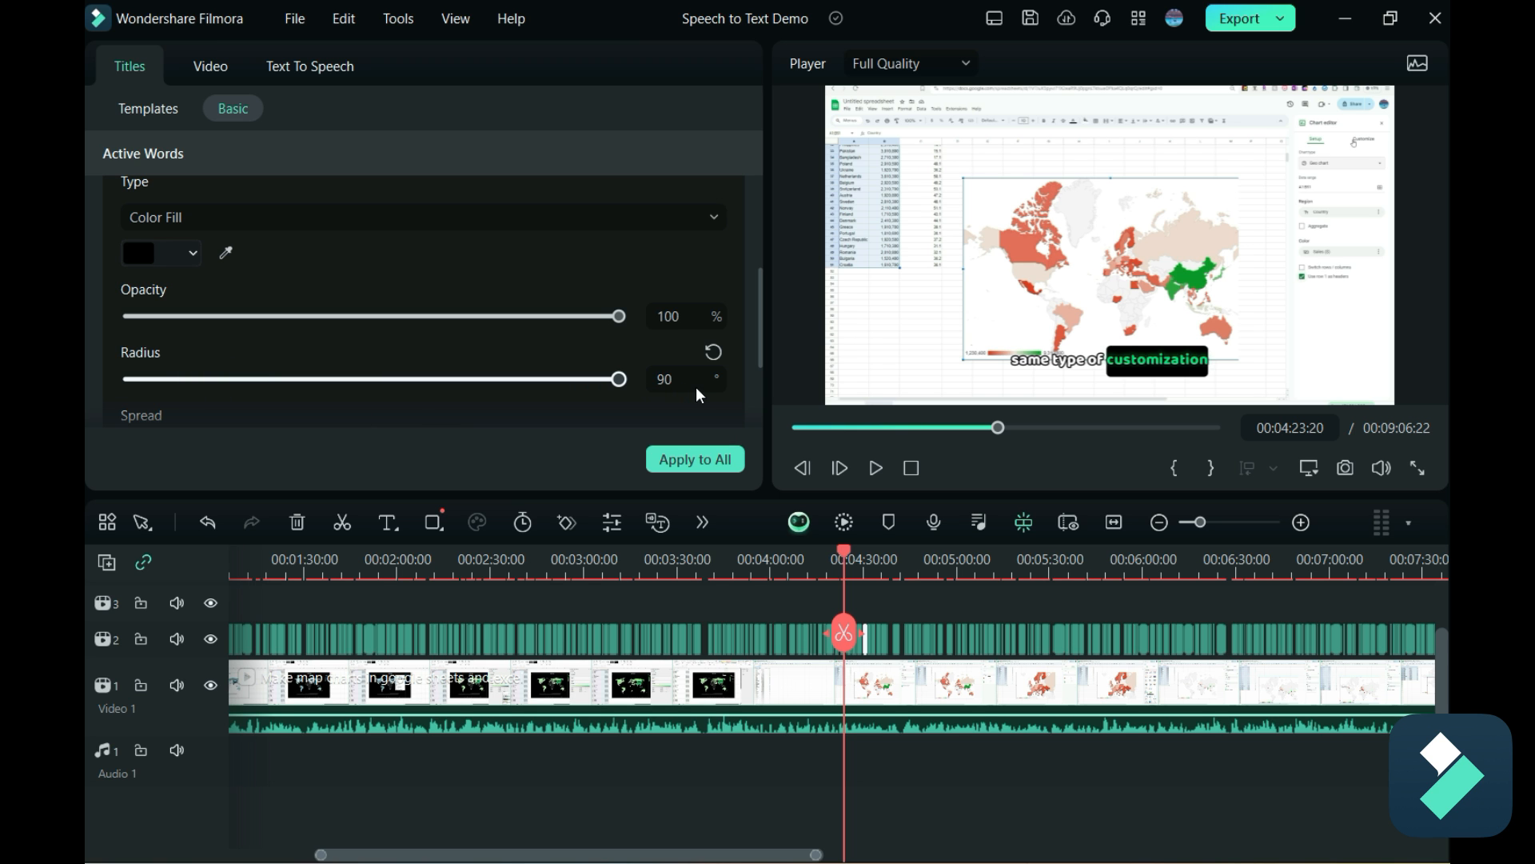
{"action": "left_click", "coordinate": [717, 462]}
{"action": "left_click", "coordinate": [858, 449]}
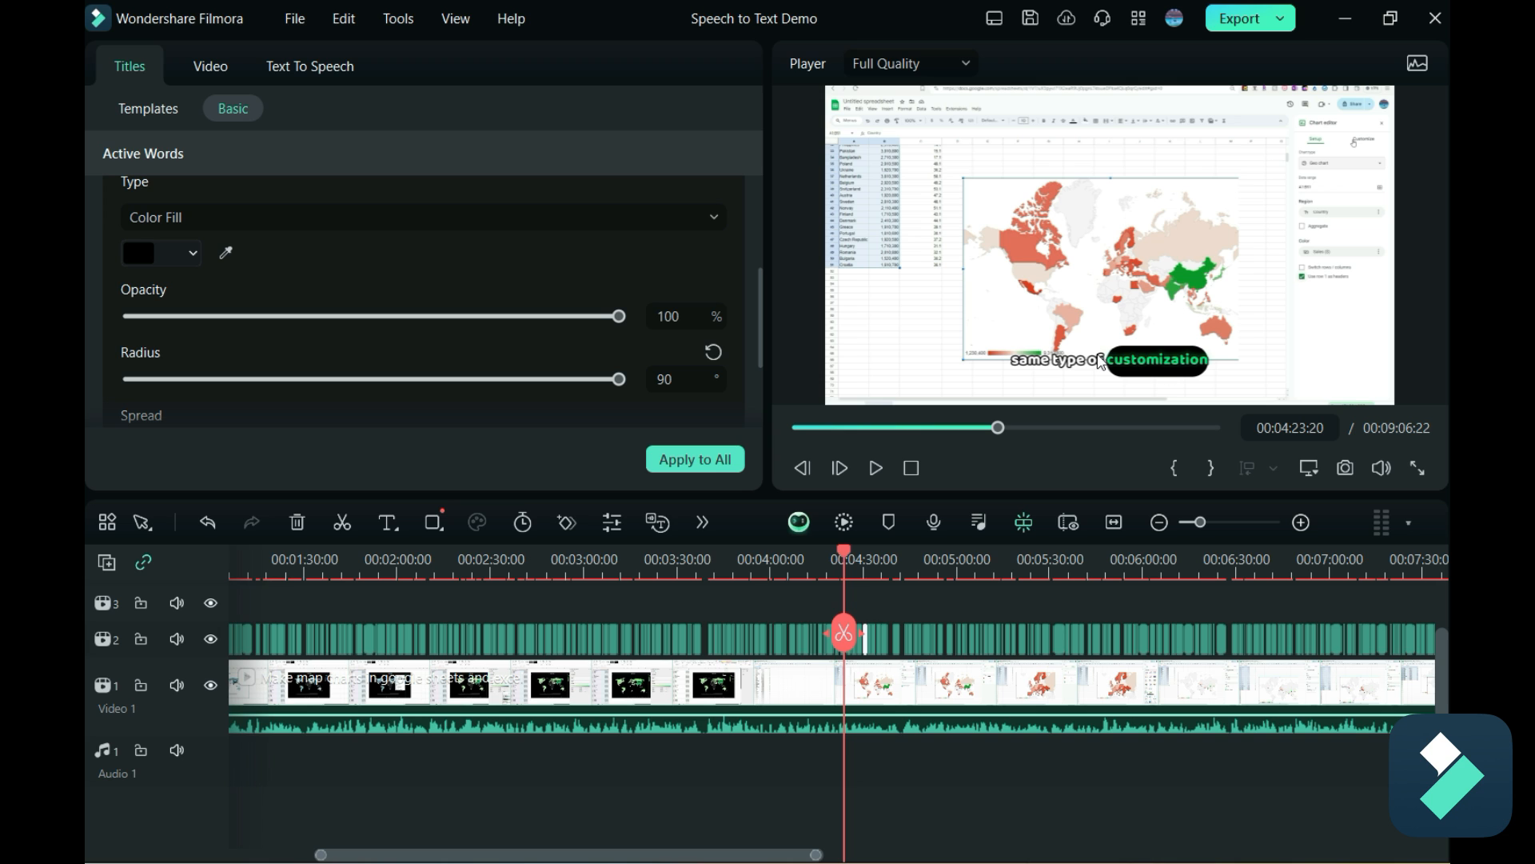
{"action": "left_click", "coordinate": [838, 554]}
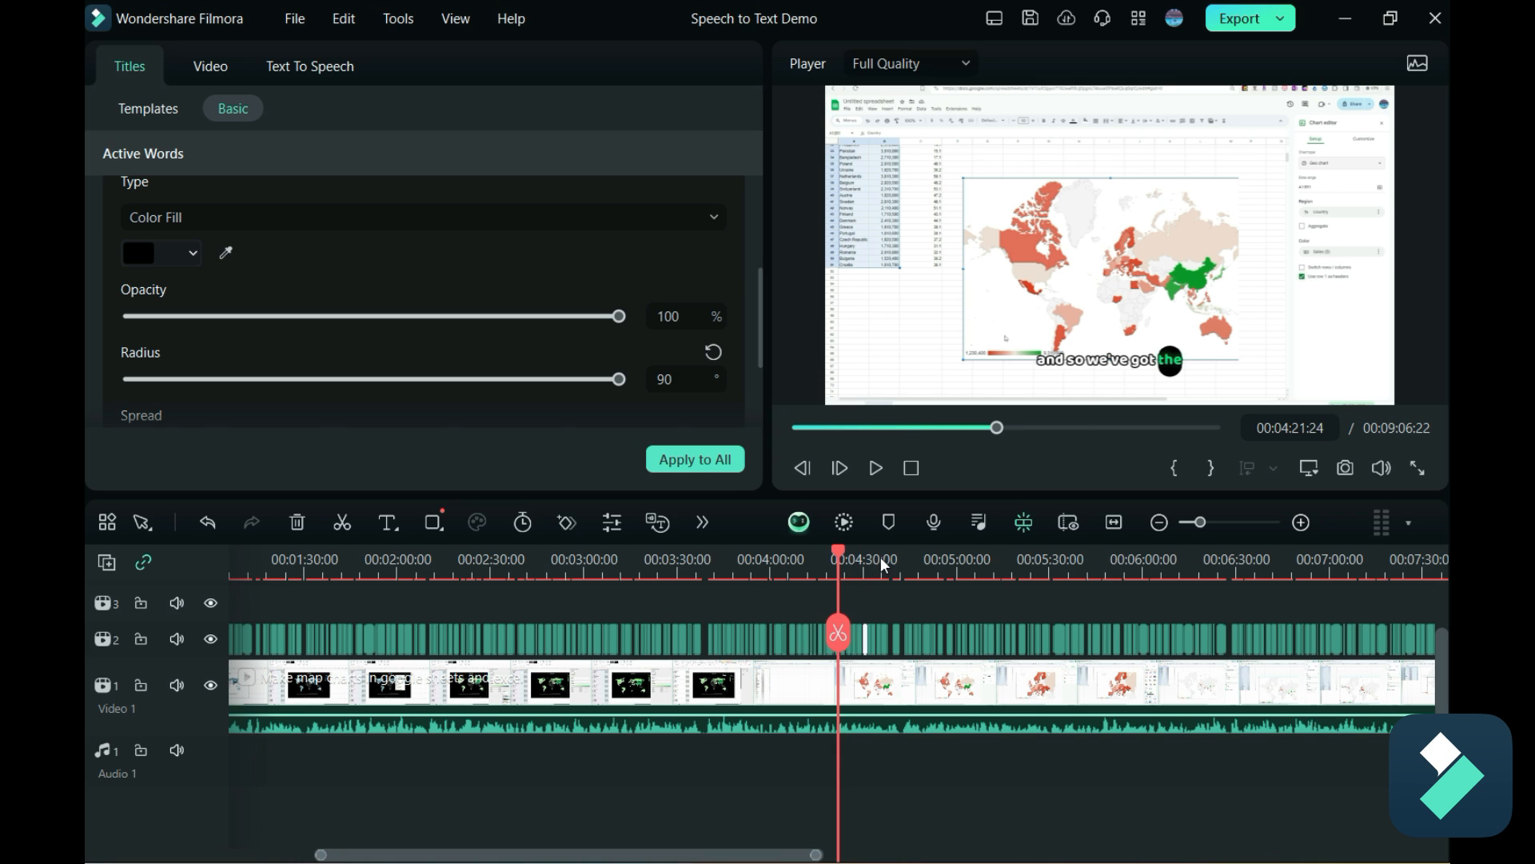
{"action": "left_click_drag", "start_coordinate": [841, 555], "coordinate": [247, 592]}
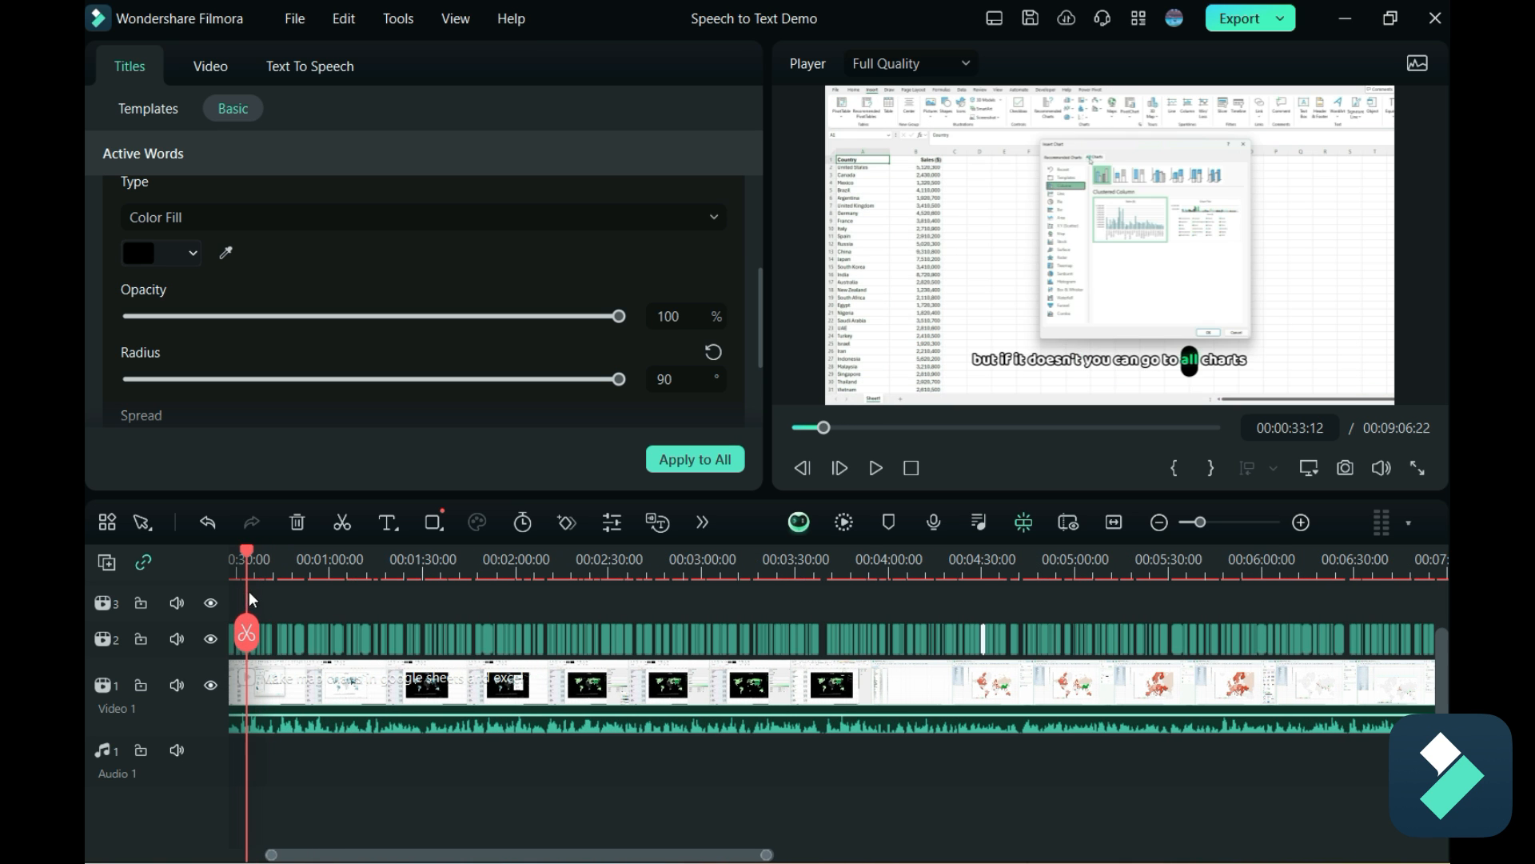